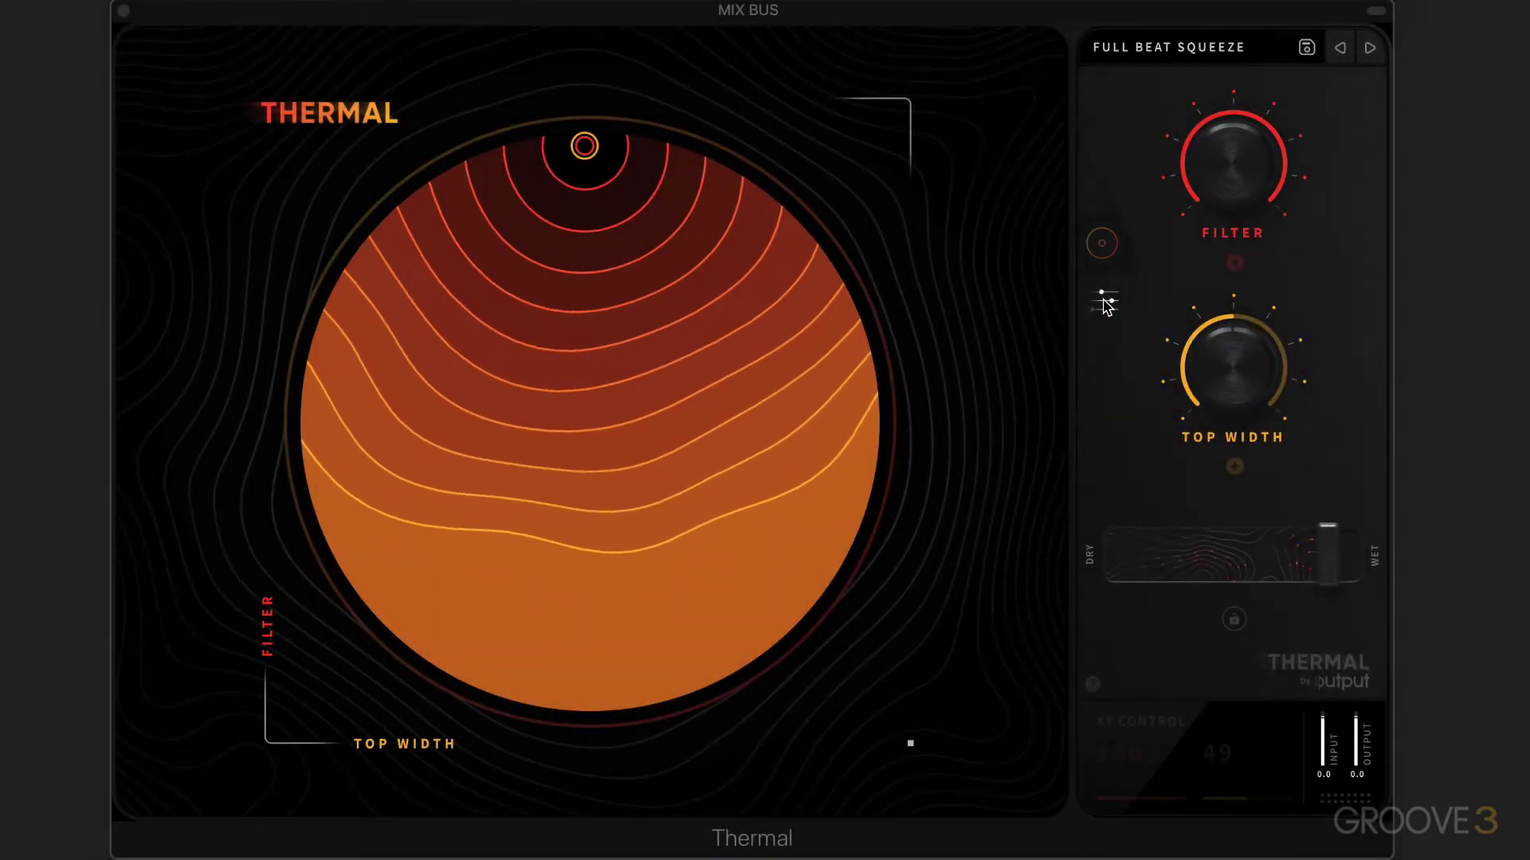
# Flip between the full editor and XY circle views, then open the preset browser on Drums.
pyautogui.click(1104, 303)
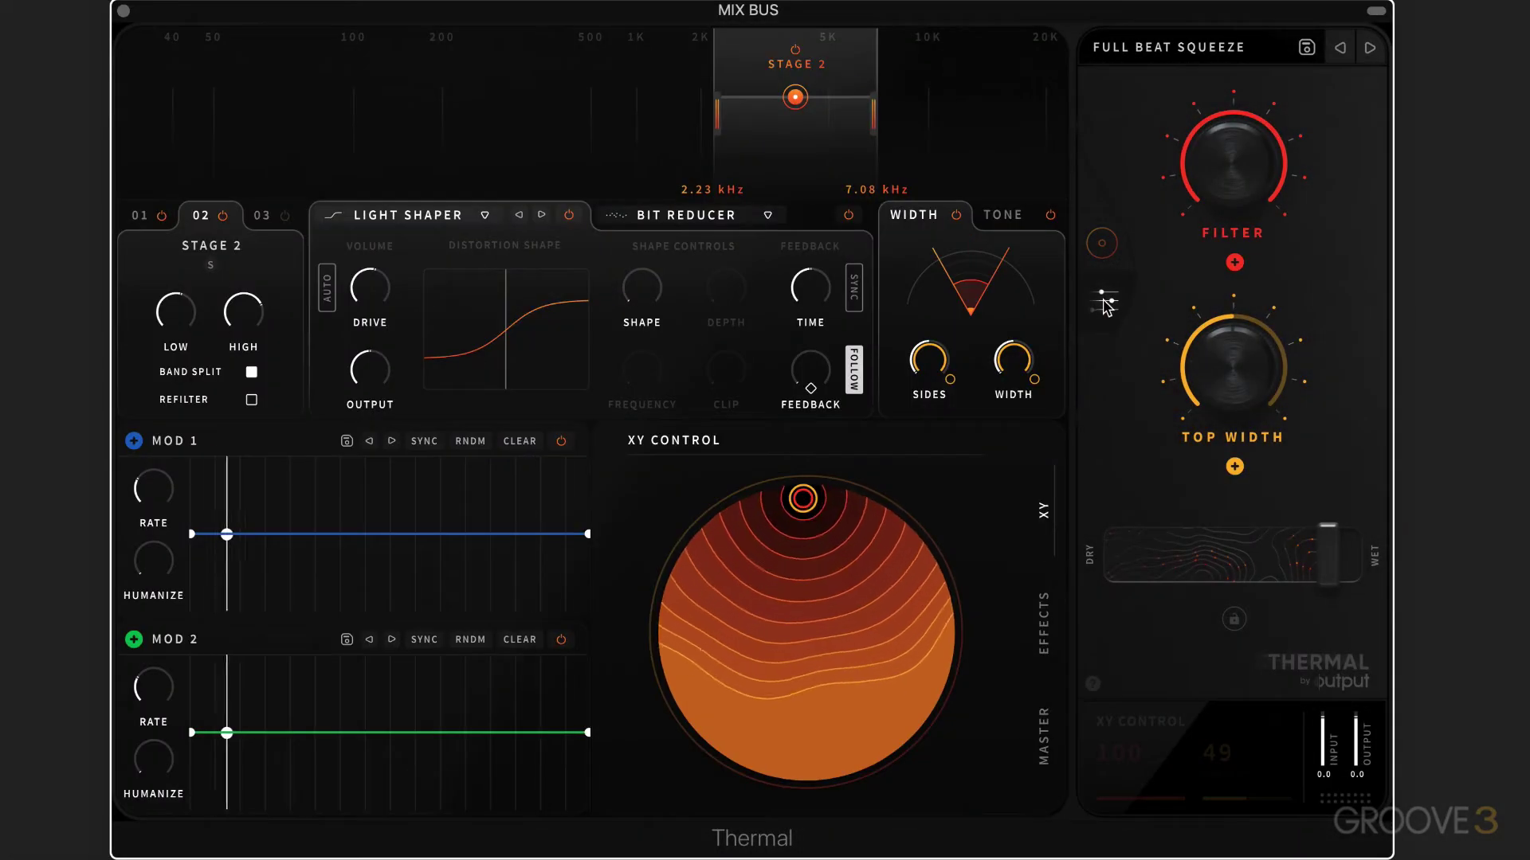
pyautogui.click(1101, 244)
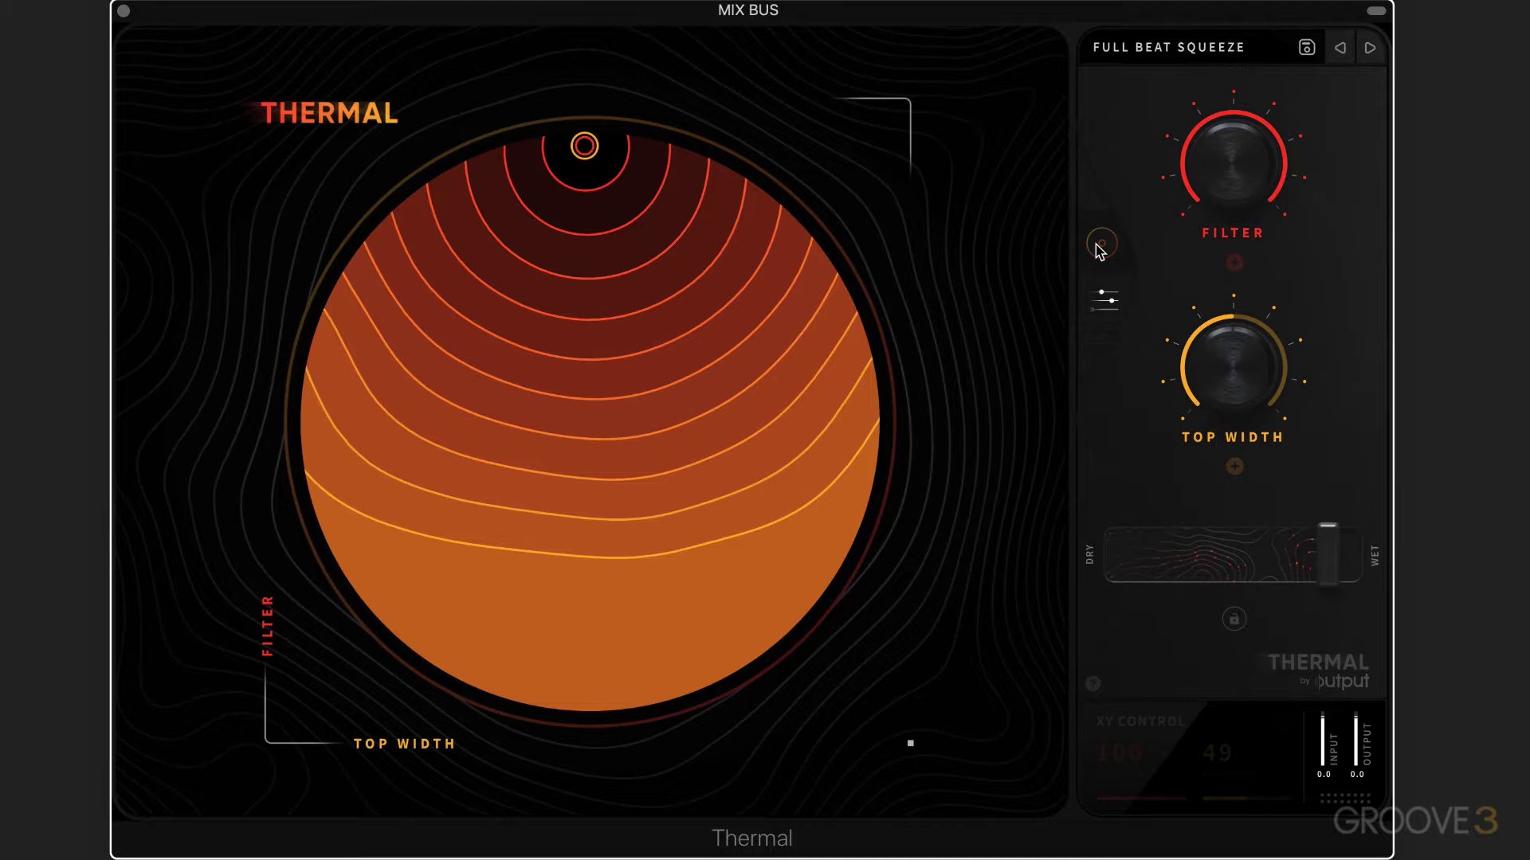
pyautogui.click(1106, 300)
pyautogui.click(1101, 244)
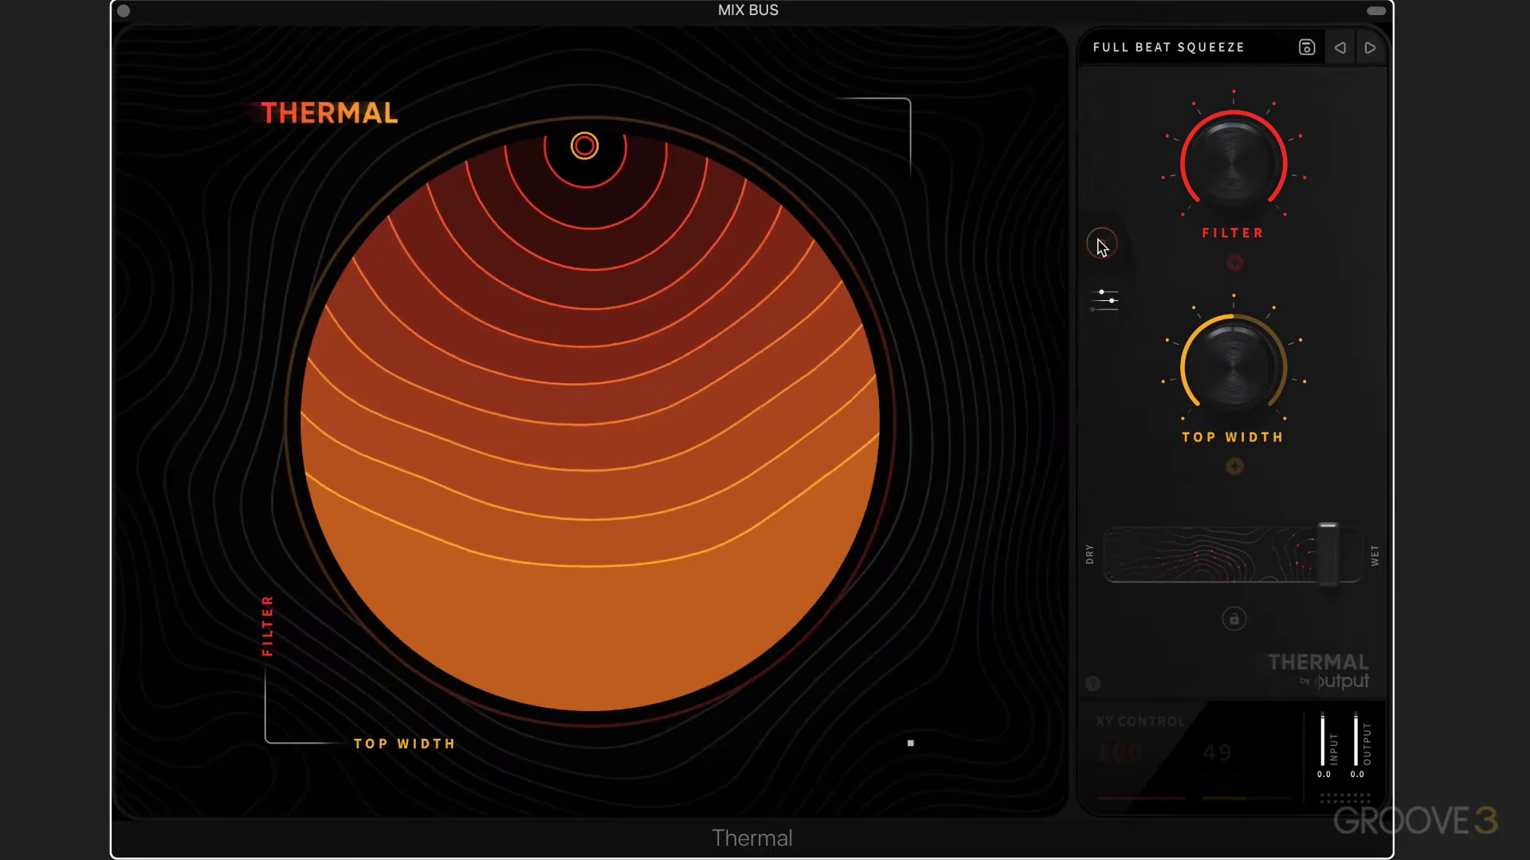
pyautogui.click(1162, 50)
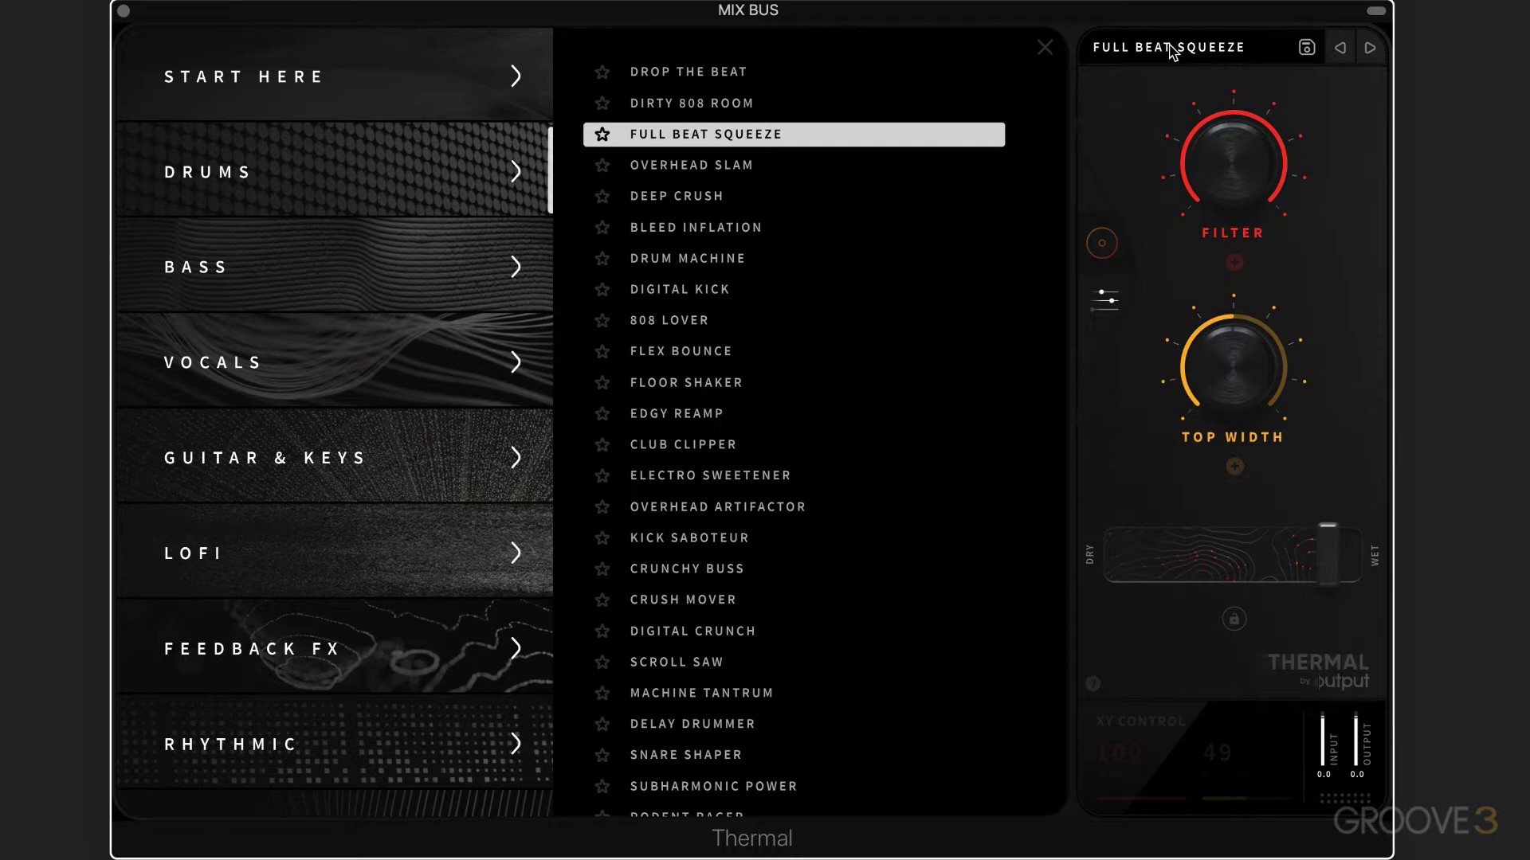
# Close the preset browser, check the full editor and XY views, and reopen the browser.
pyautogui.click(1097, 246)
pyautogui.click(1104, 299)
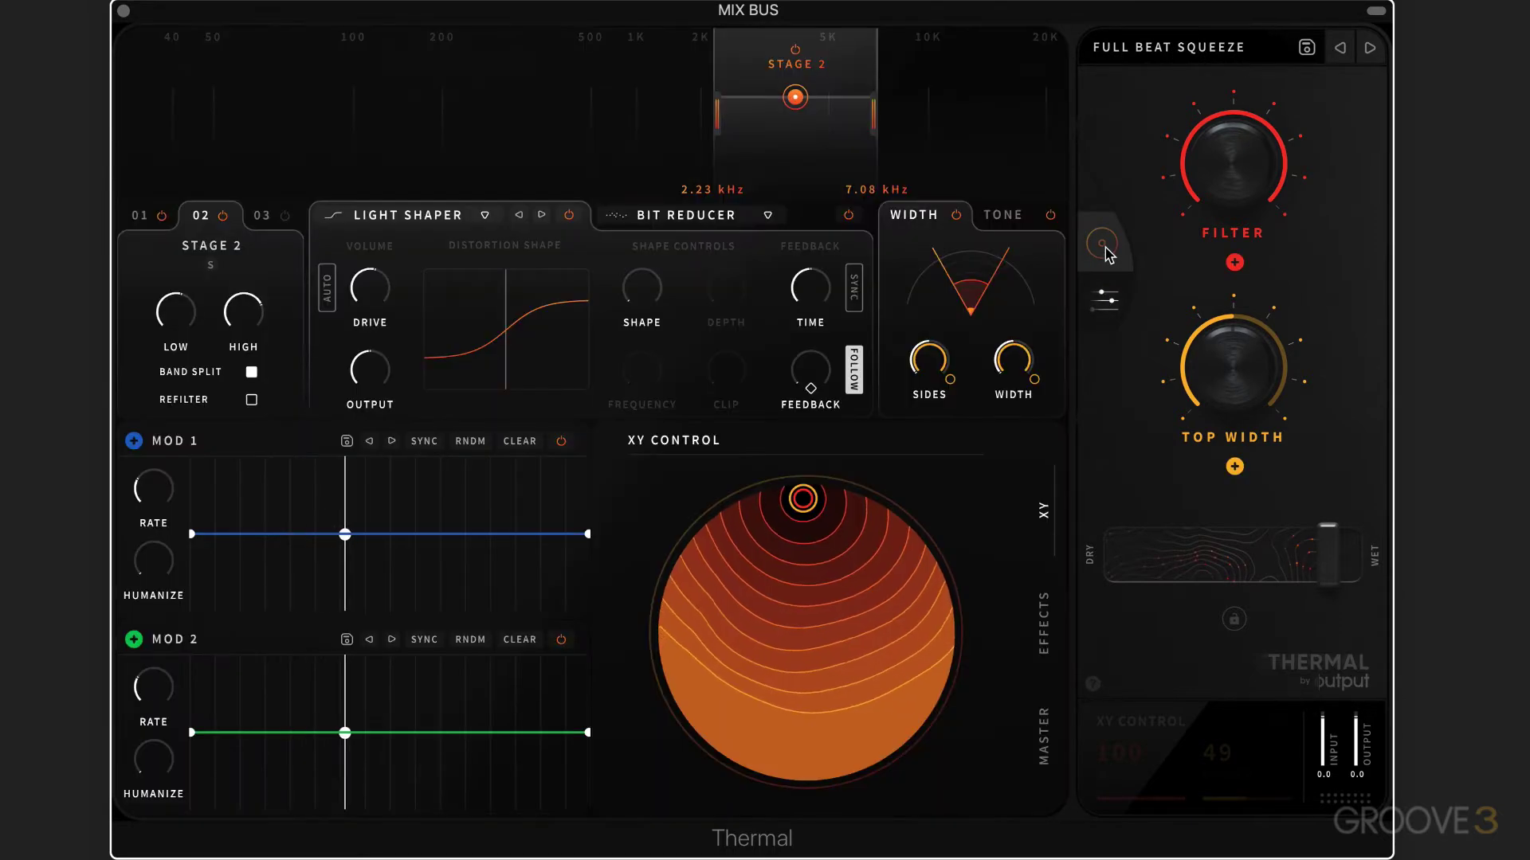
pyautogui.click(1103, 247)
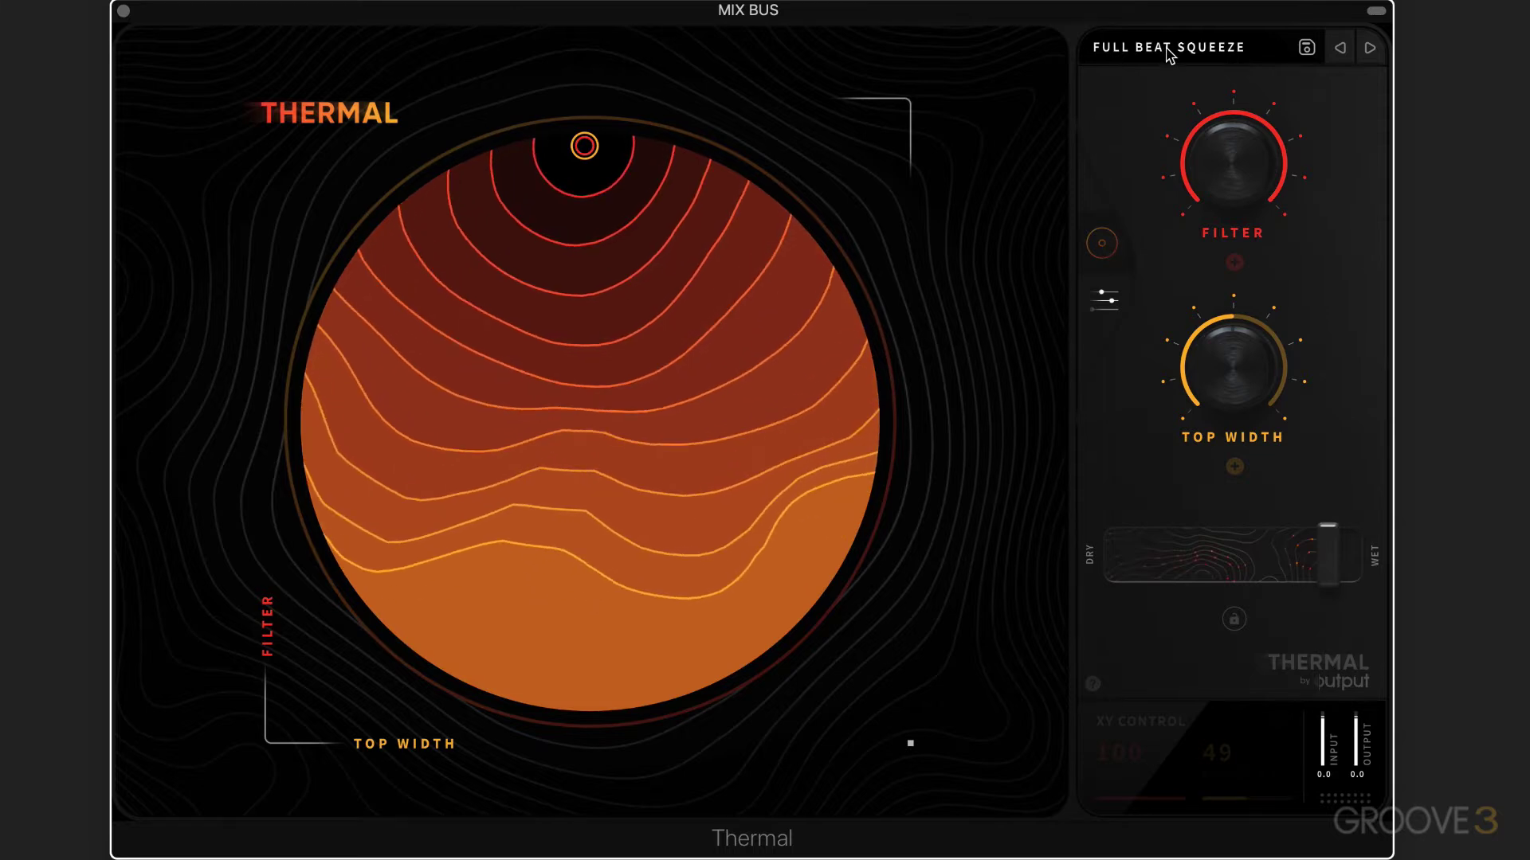
pyautogui.click(1170, 54)
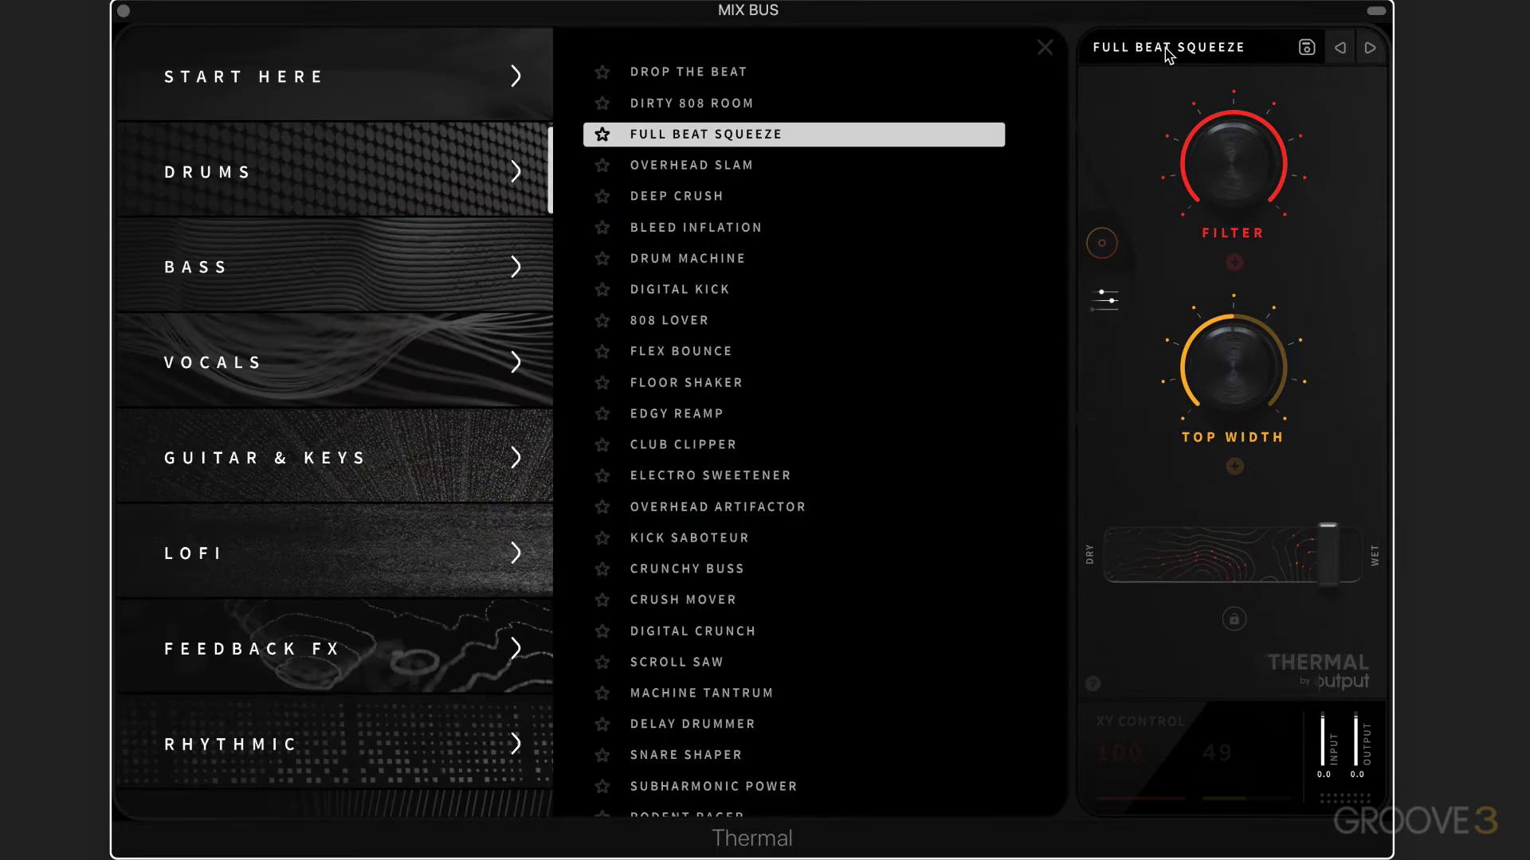
# Browse the Bass, Vocals, Guitar & Keys, Lofi and Feedback FX categories, returning to Drums.
pyautogui.click(201, 275)
pyautogui.click(215, 376)
pyautogui.click(238, 460)
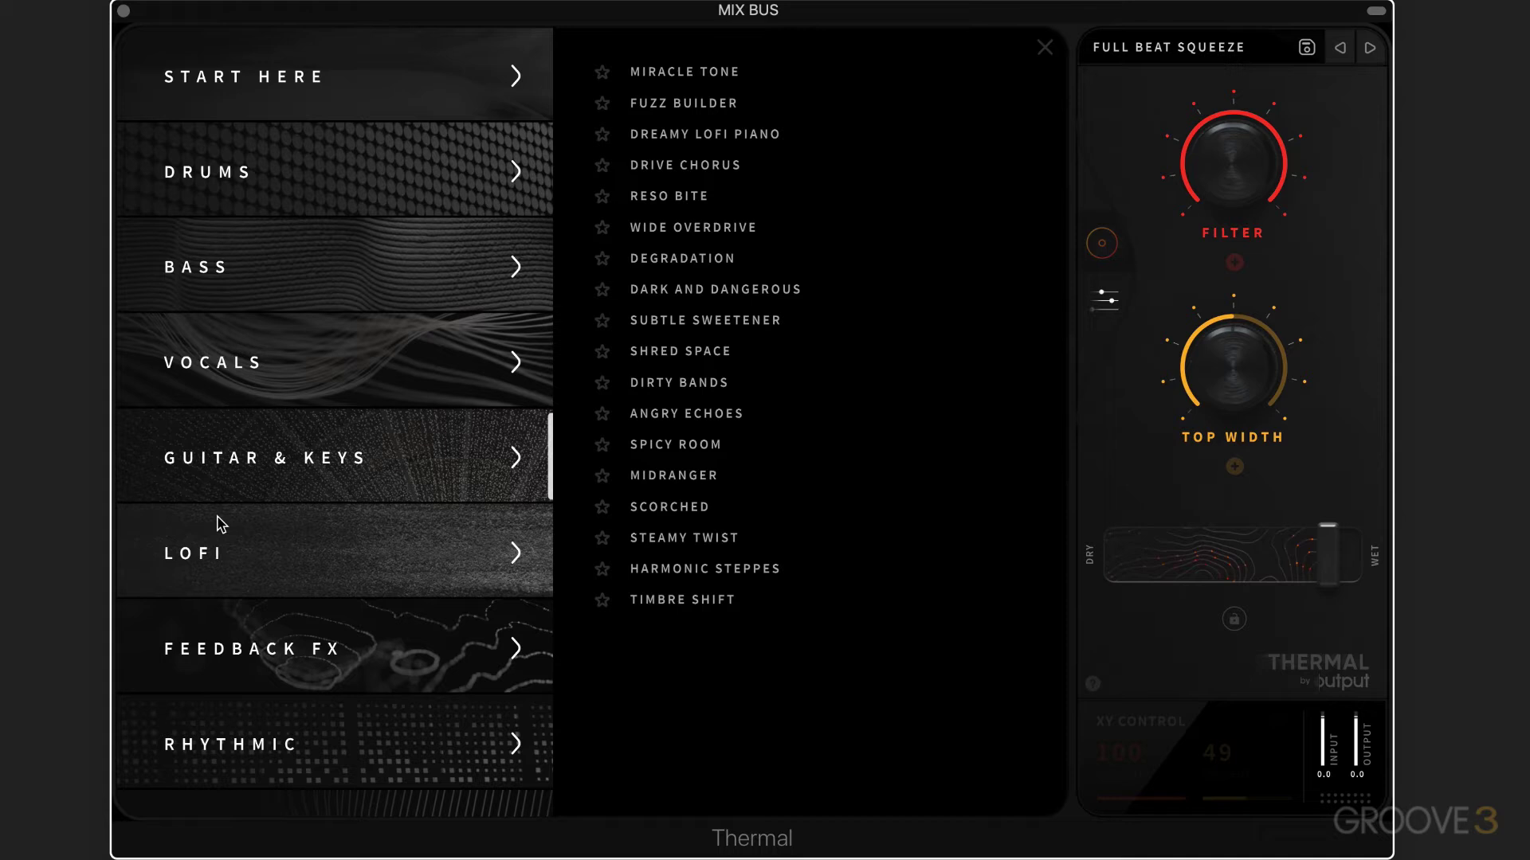
pyautogui.click(221, 561)
pyautogui.click(263, 649)
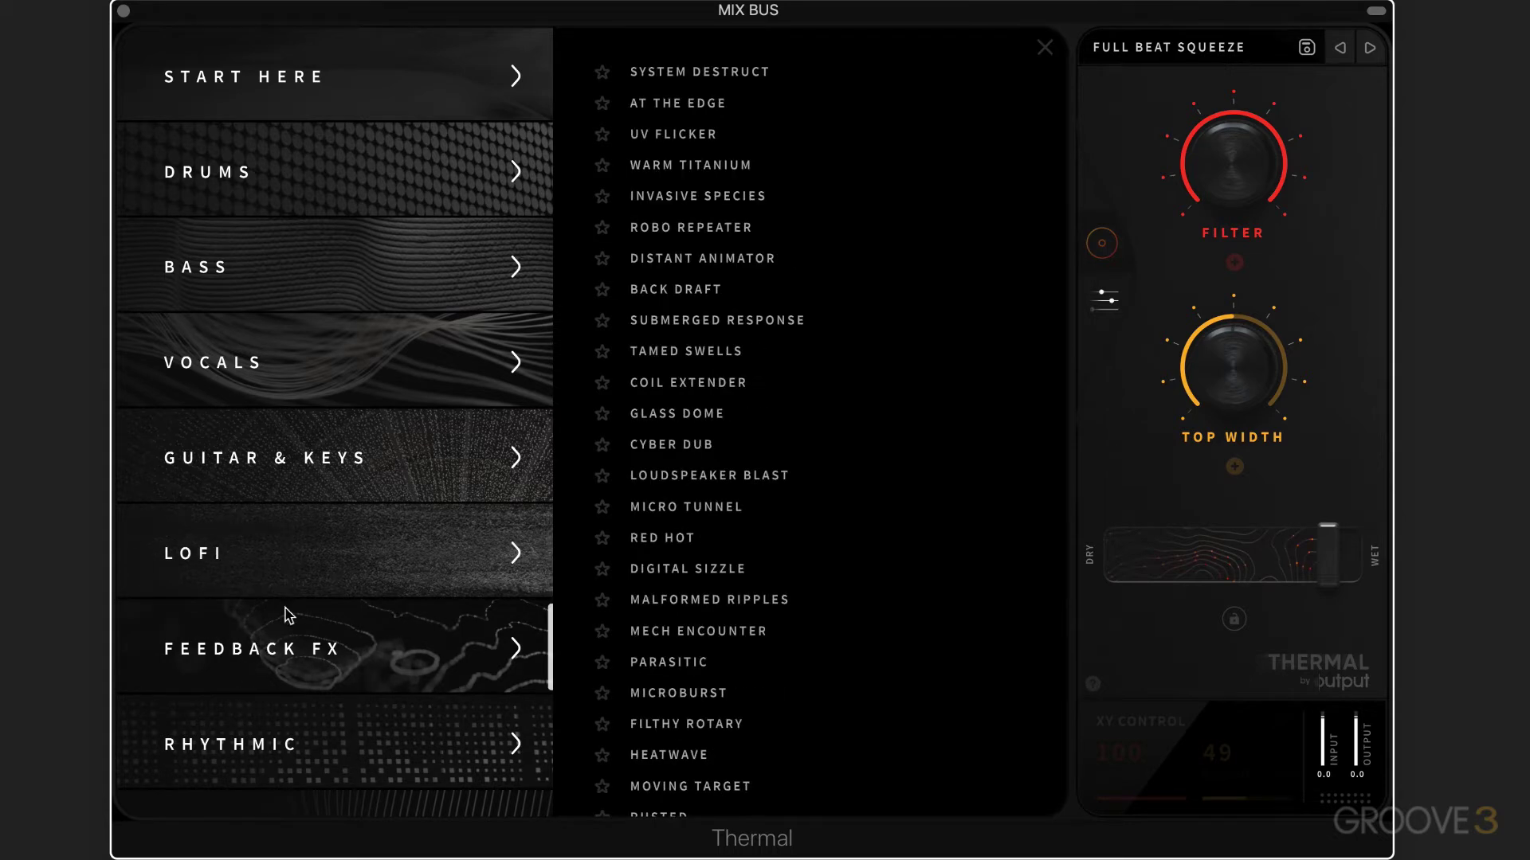
pyautogui.click(220, 174)
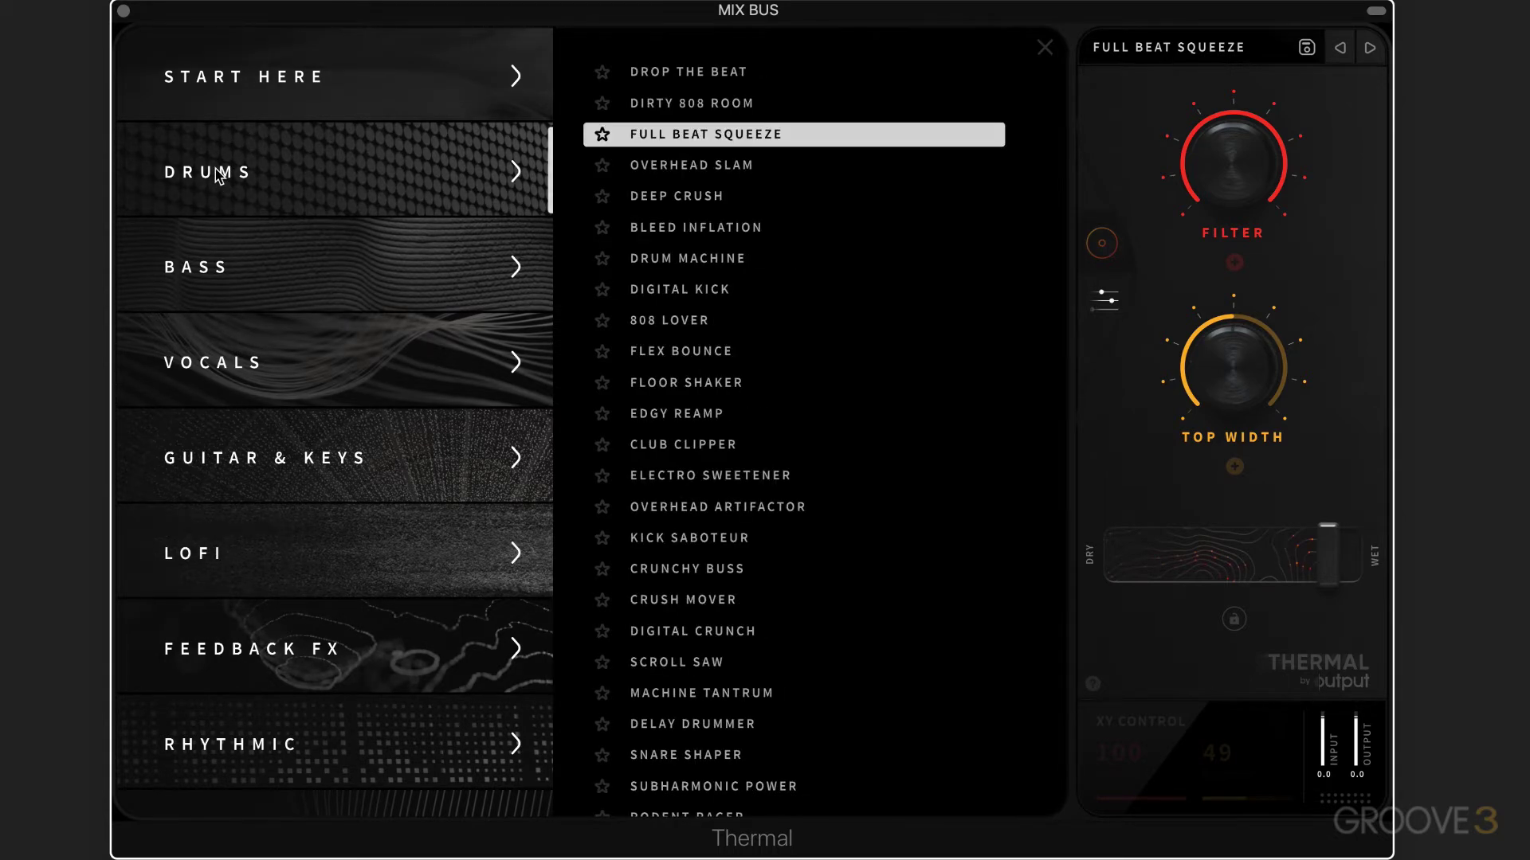
# Step through Overhead Slam and Deep Crush back to Full Beat Squeeze, then start saving it.
pyautogui.click(1047, 48)
pyautogui.click(1370, 48)
pyautogui.click(1370, 48)
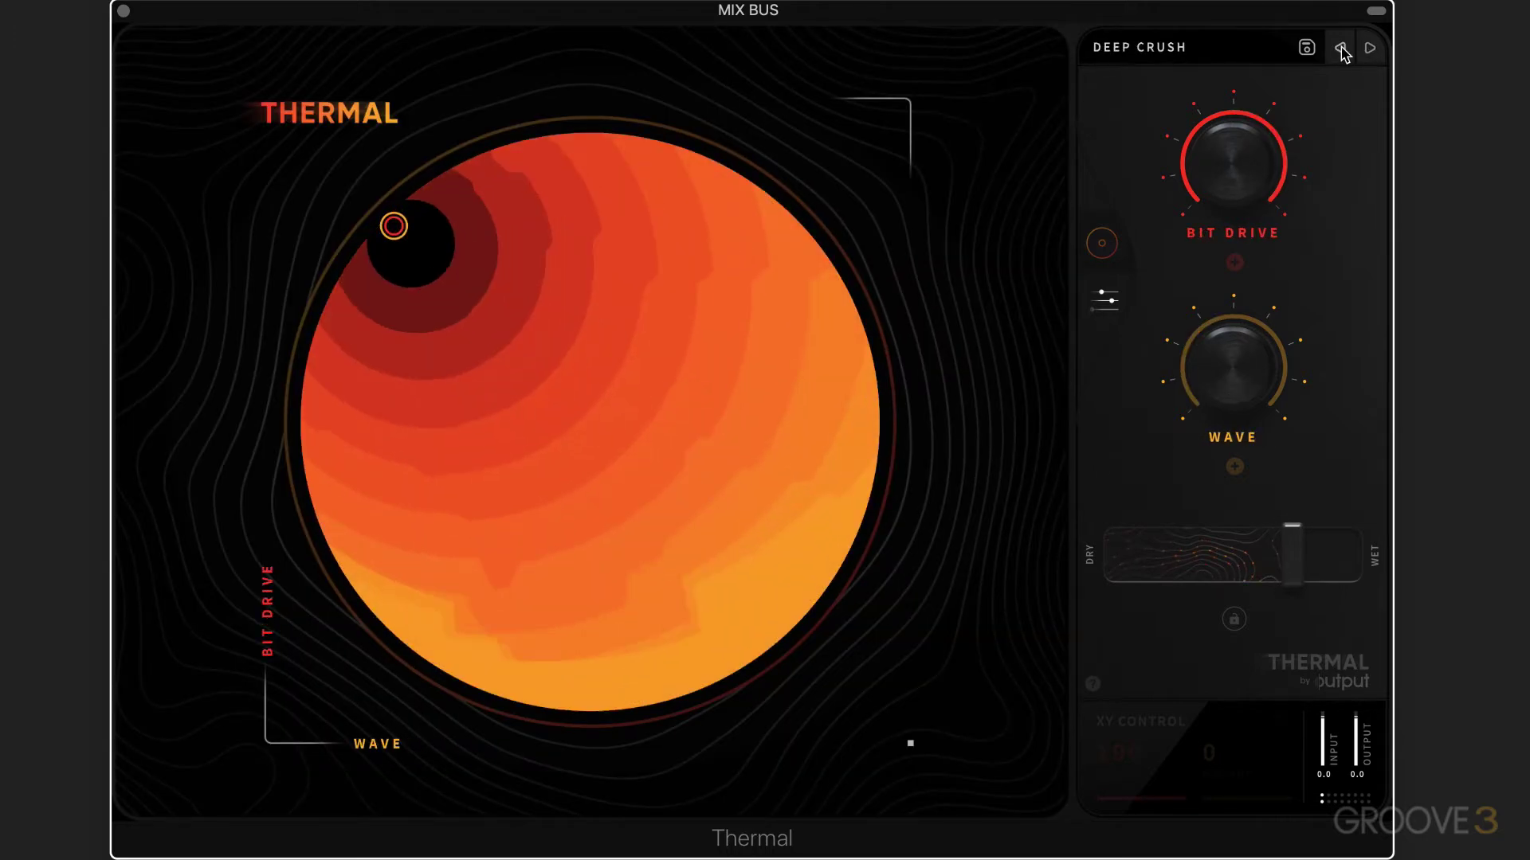
pyautogui.click(1340, 49)
pyautogui.click(1340, 50)
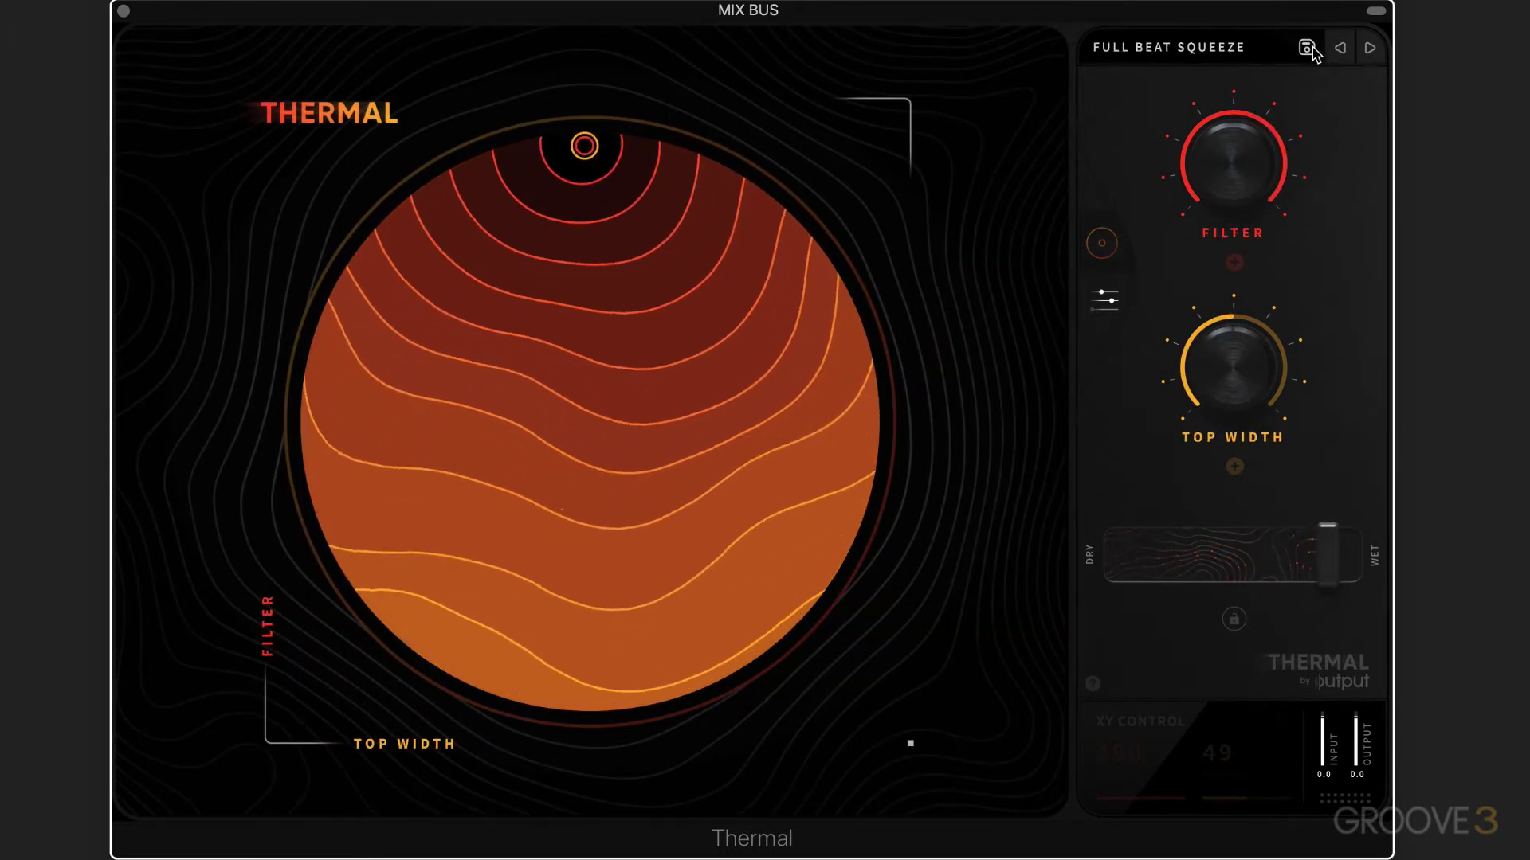
pyautogui.click(1306, 47)
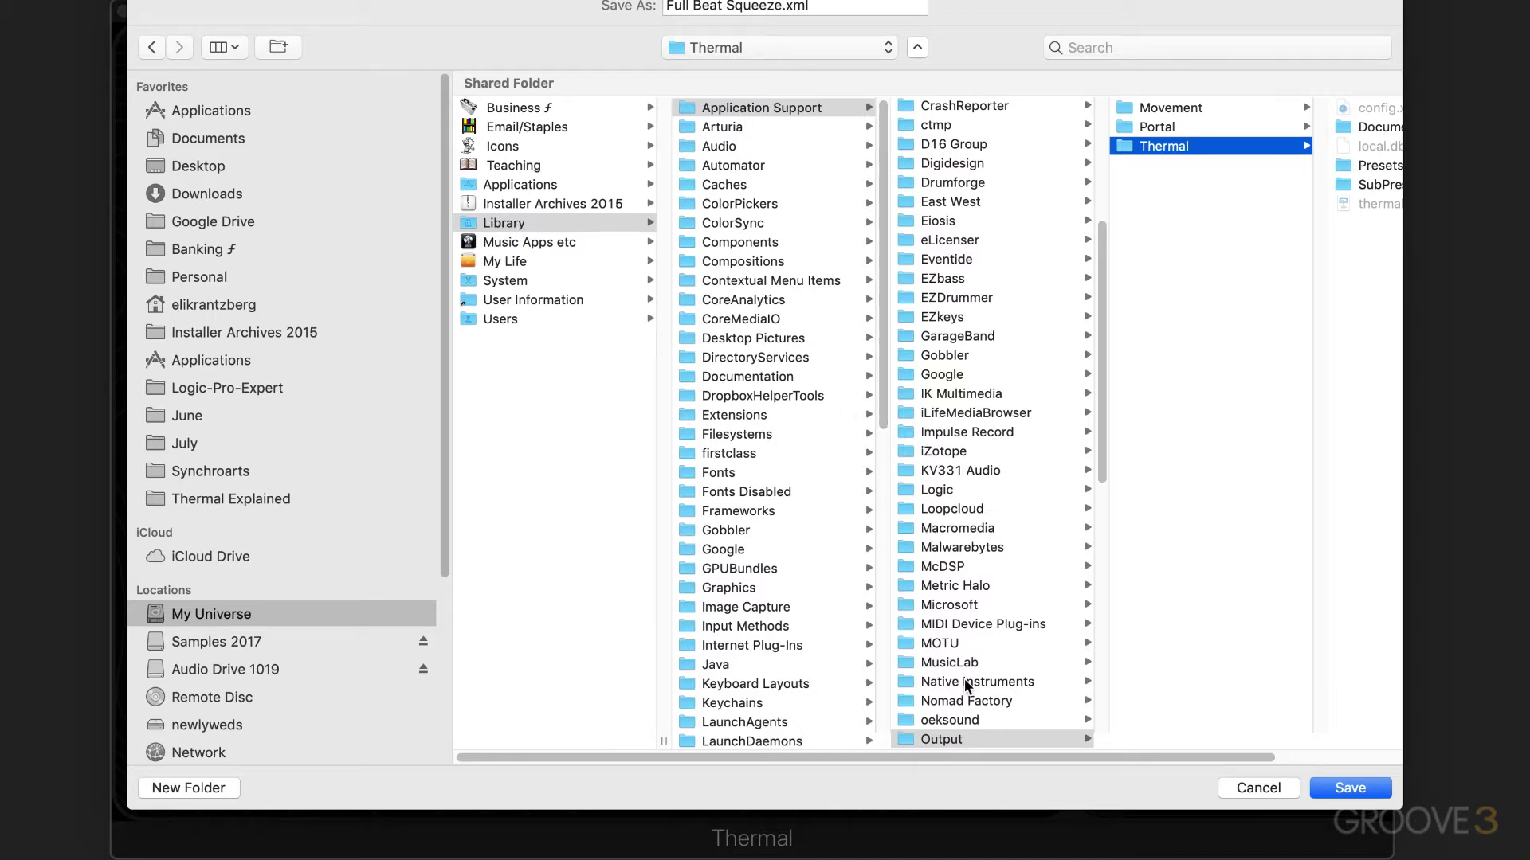
# Point the save dialog at Thermal > Presets > USER, then cancel without saving.
pyautogui.hscroll(5, 1193, 248)
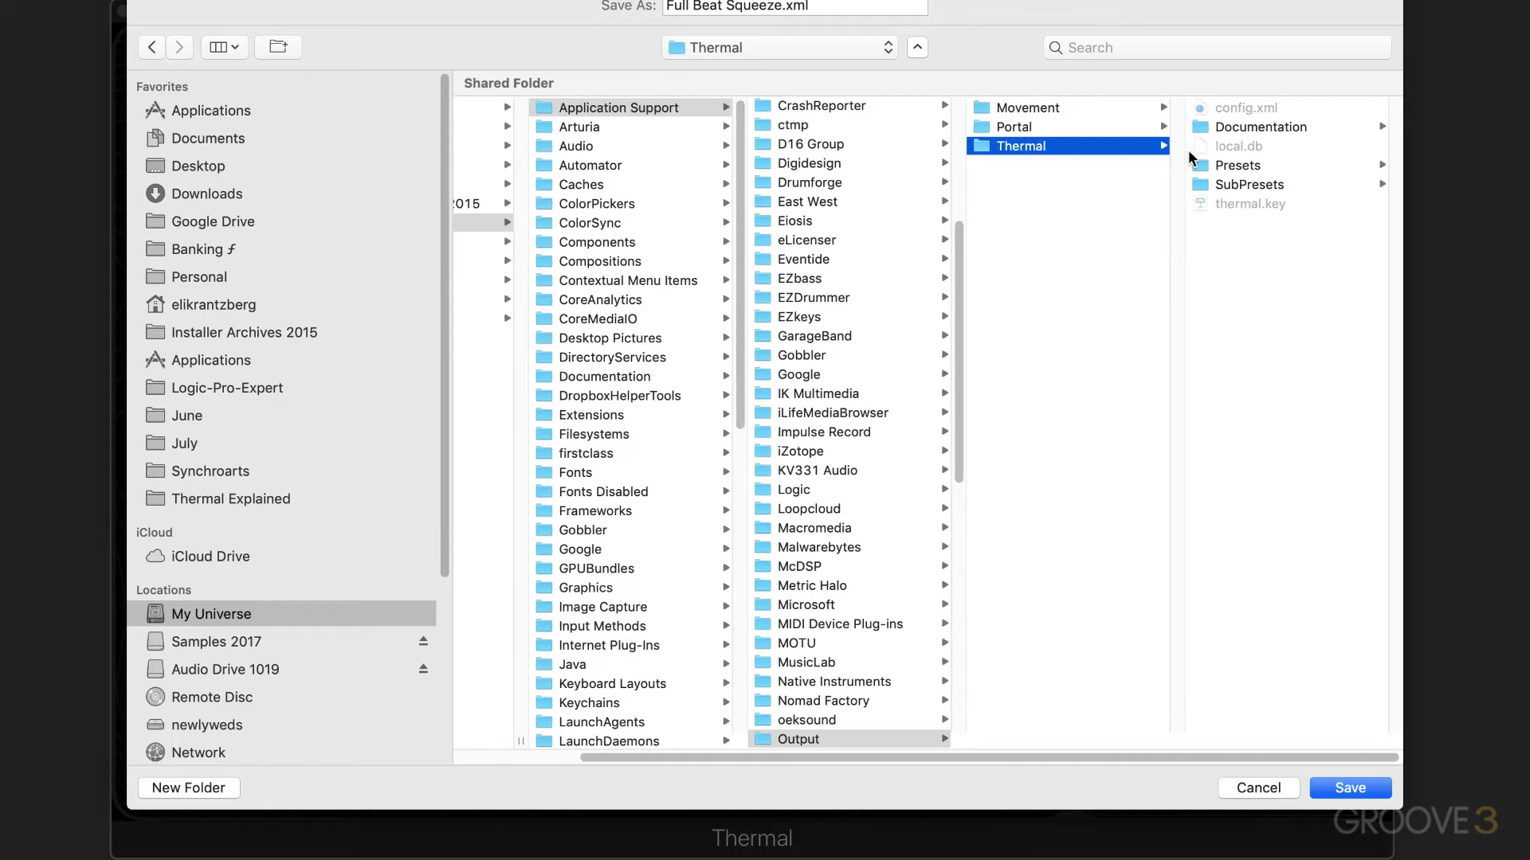
pyautogui.click(1216, 164)
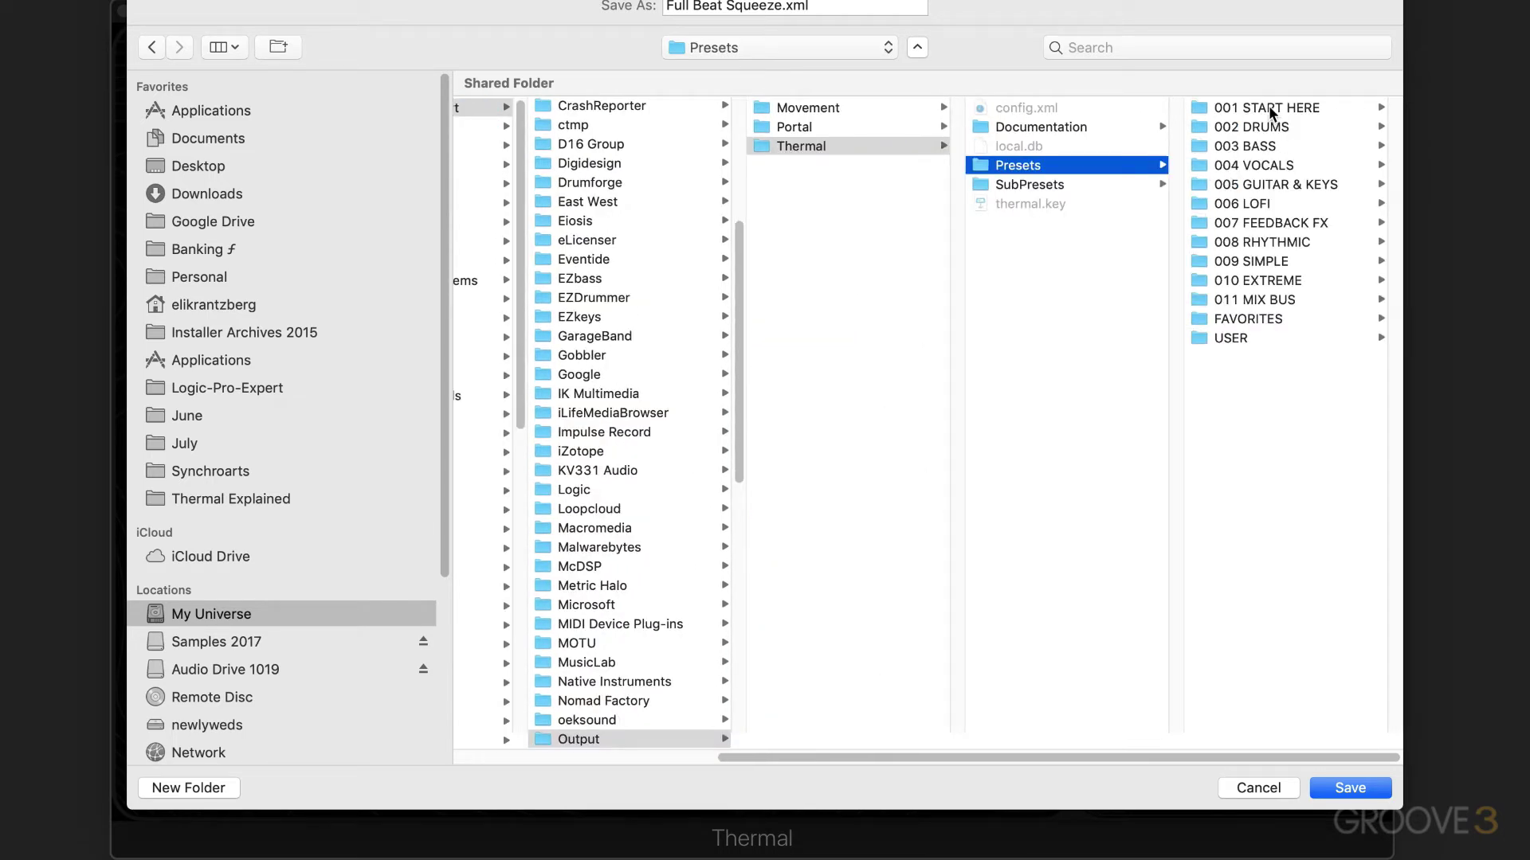
pyautogui.click(1231, 336)
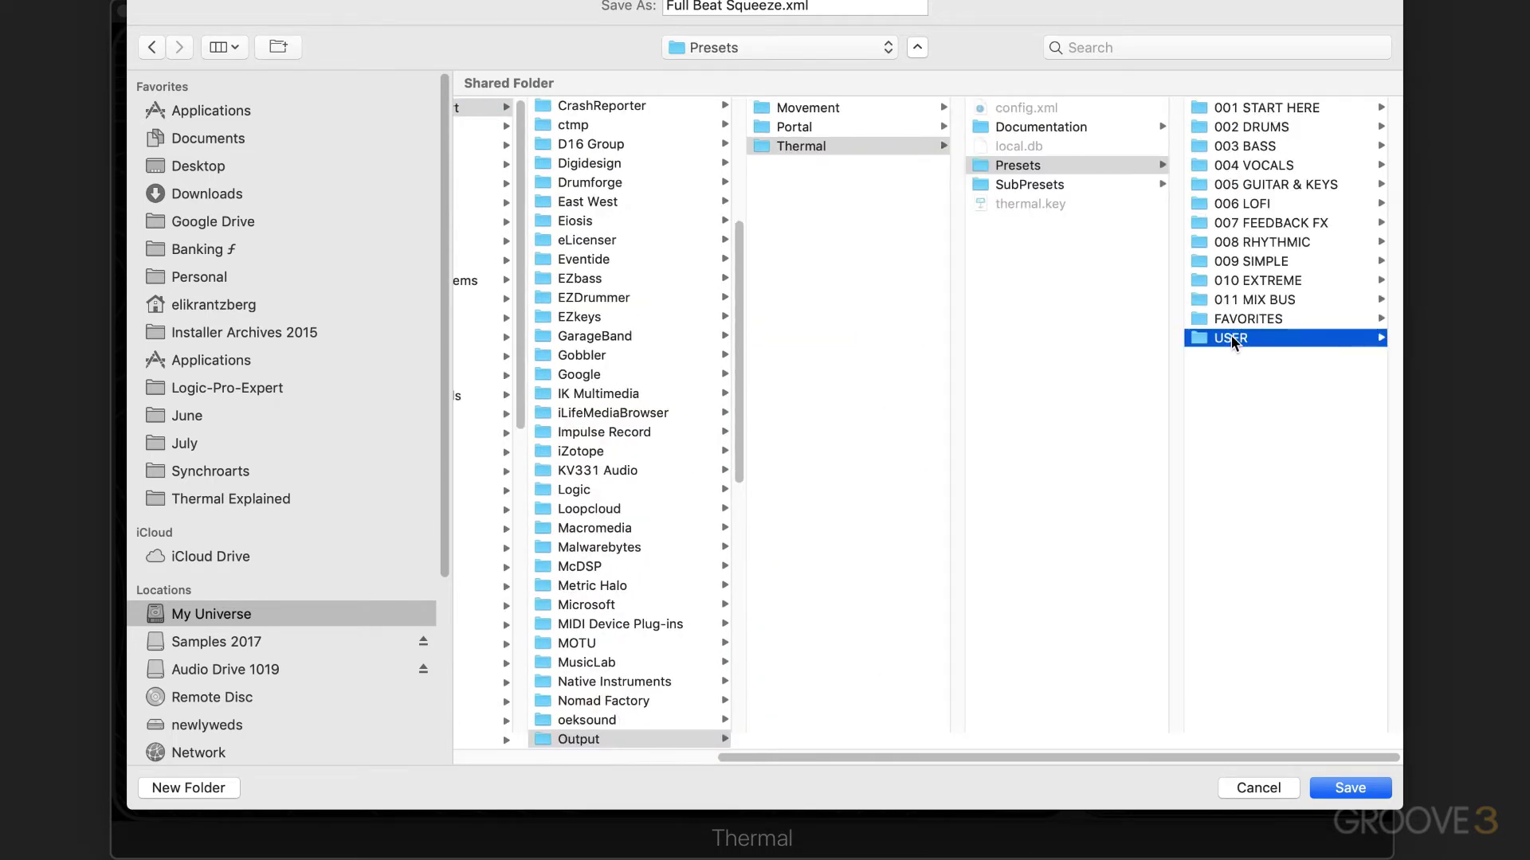
pyautogui.click(1260, 788)
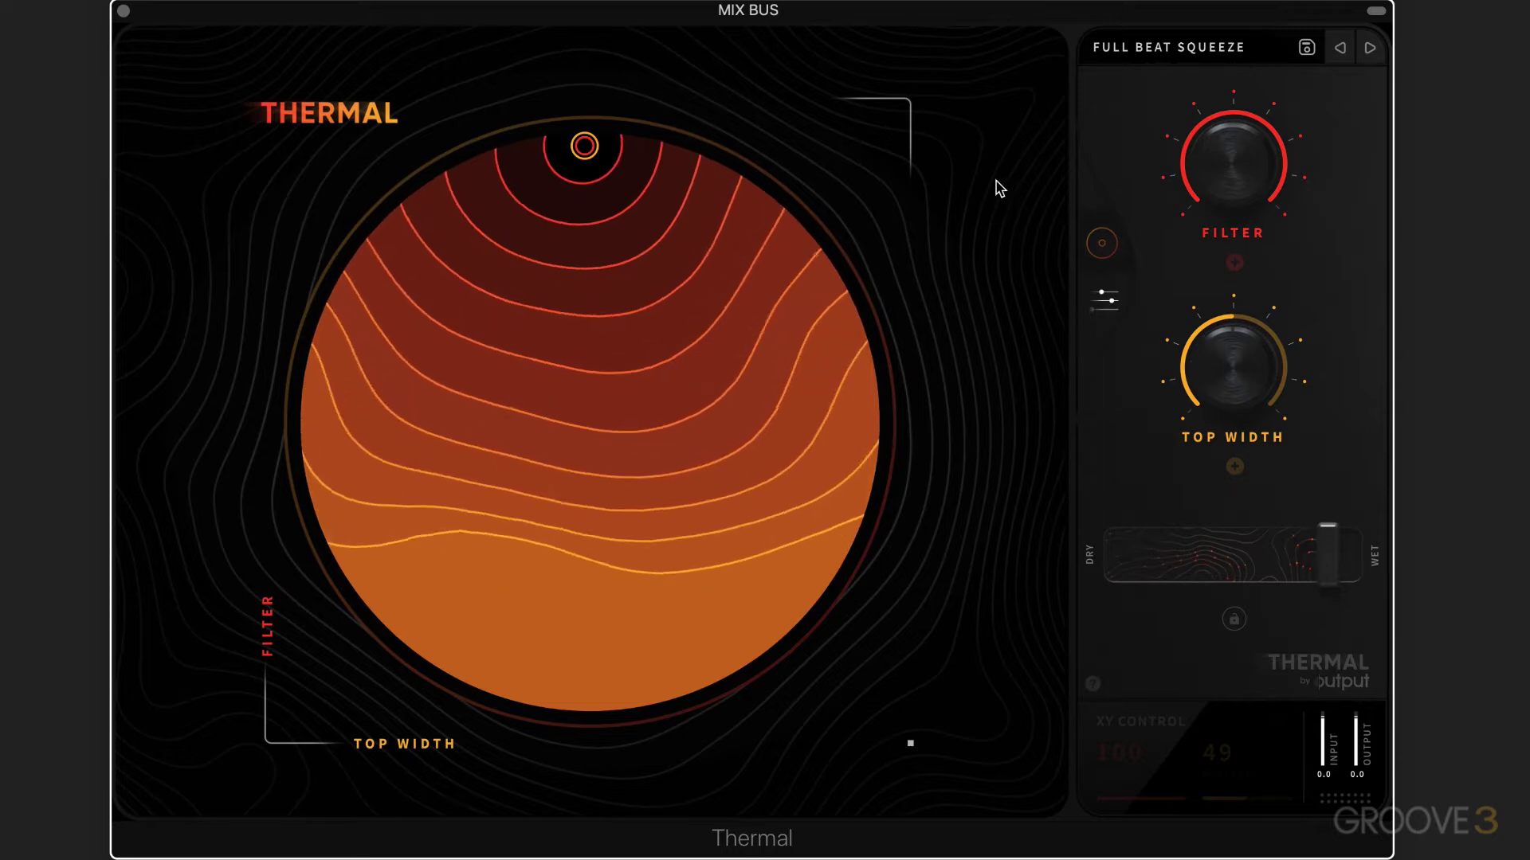
# In the XY circle view, drag the XY point to the upper right, then down to the bottom.
pyautogui.click(1104, 299)
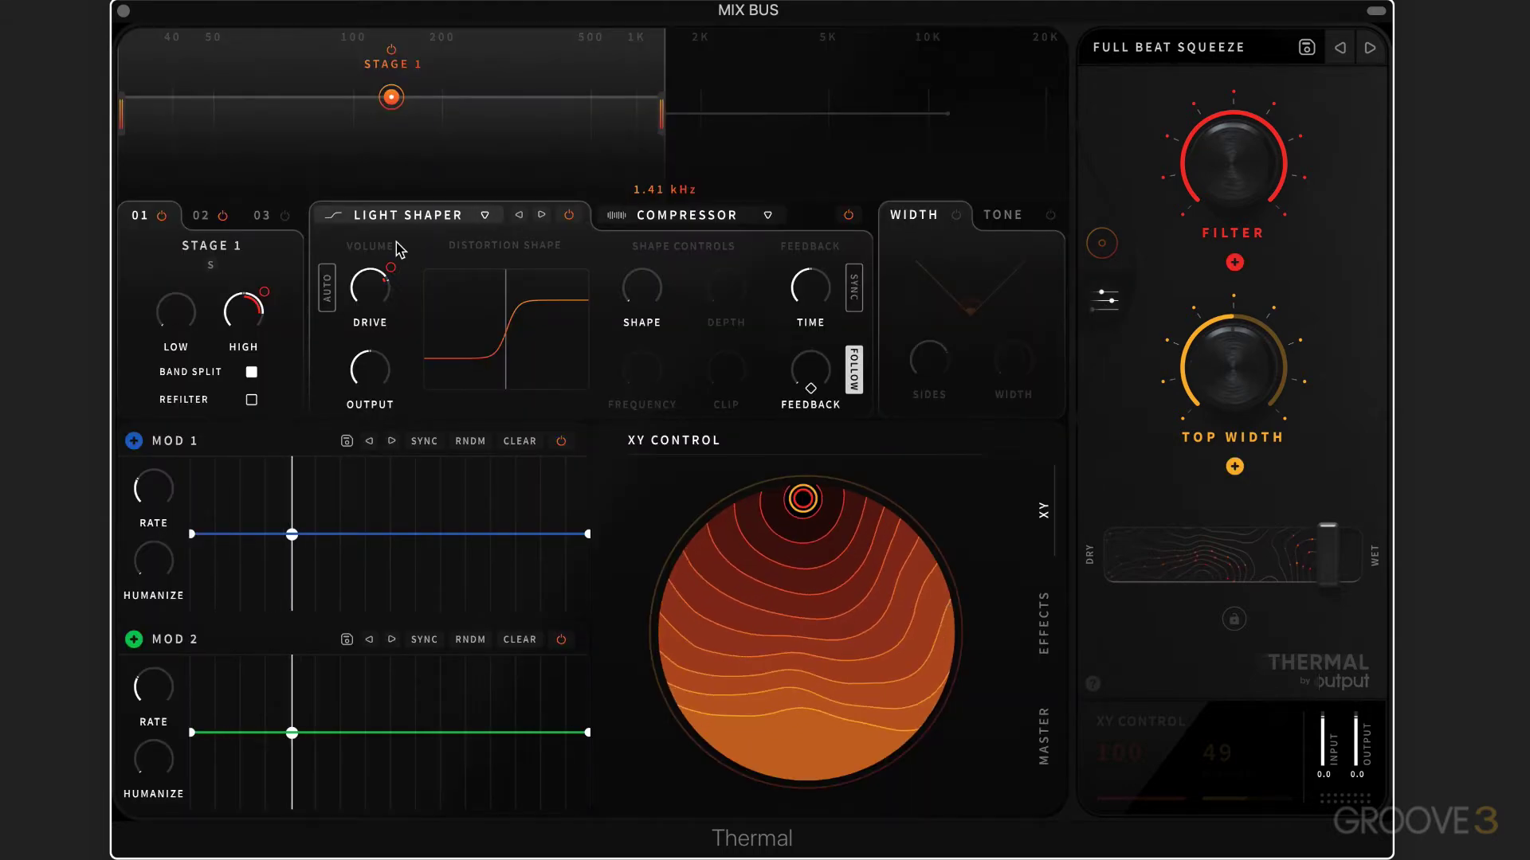
pyautogui.click(1102, 246)
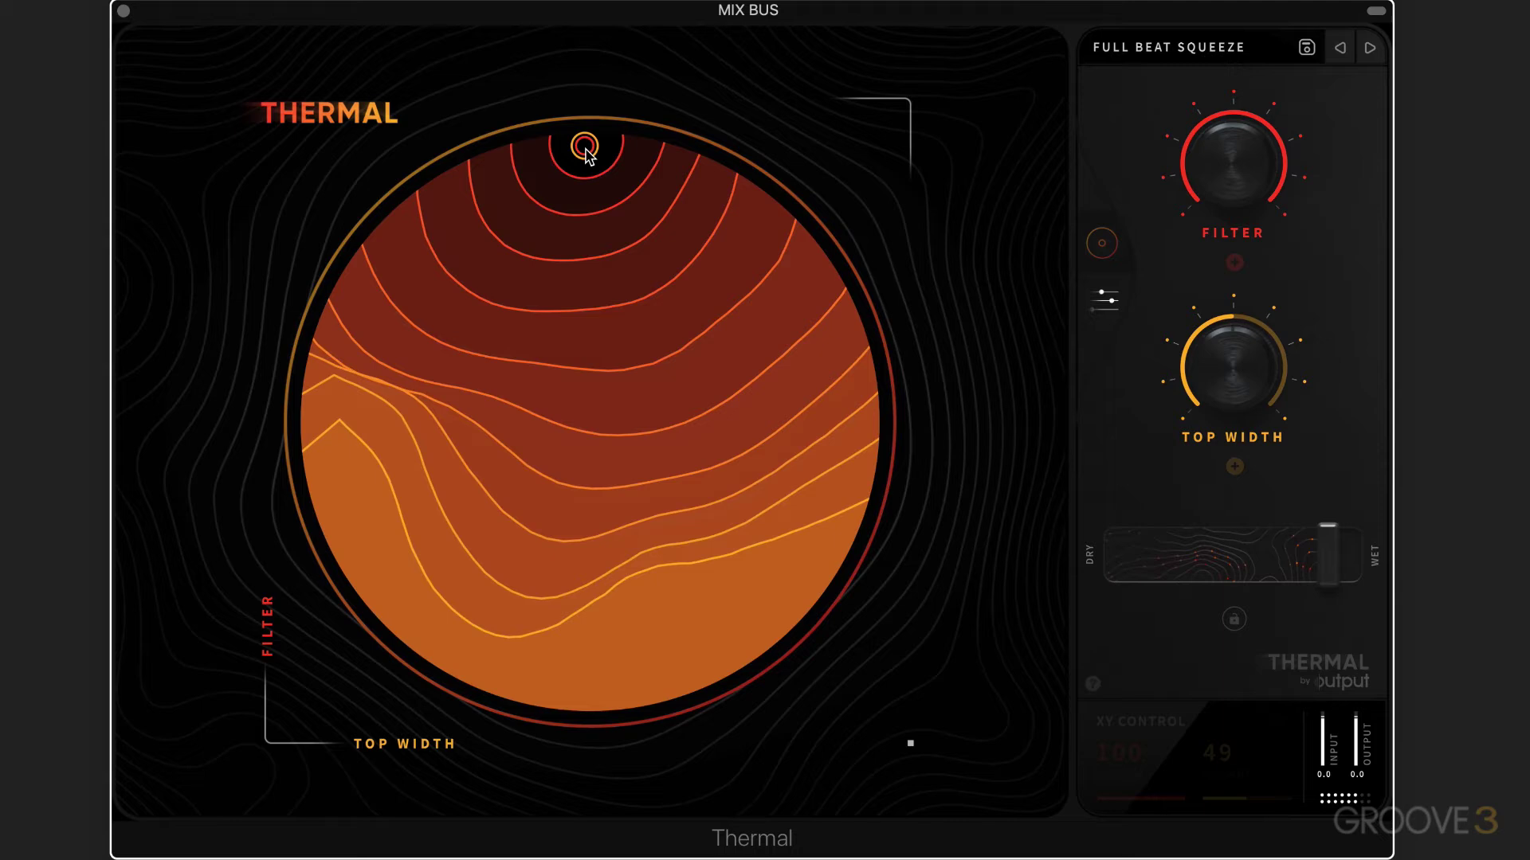
pyautogui.moveTo(586, 150); pyautogui.dragTo(751, 313)
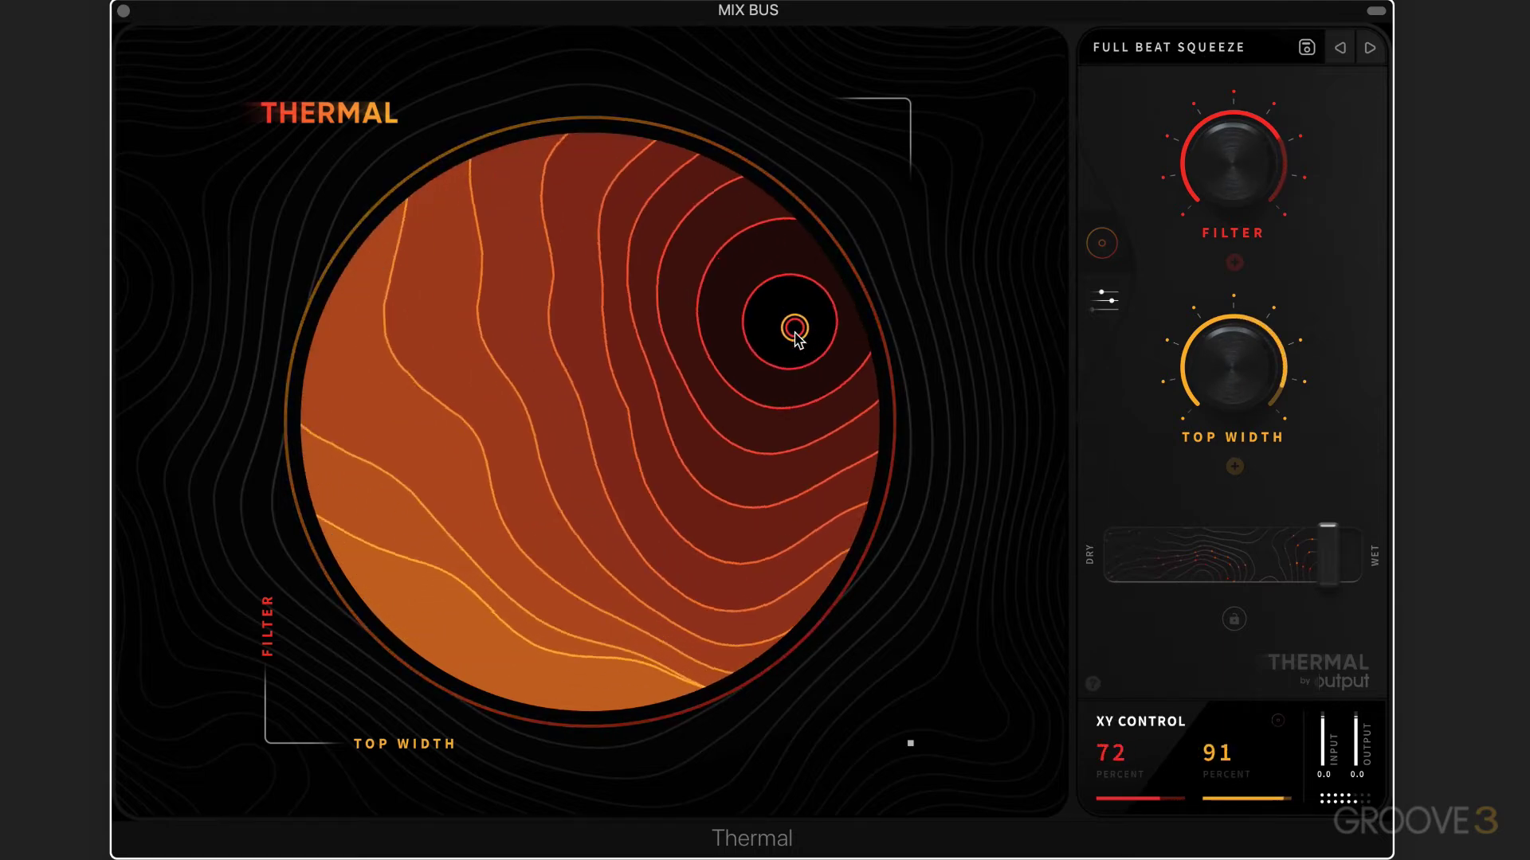
pyautogui.moveTo(829, 494); pyautogui.dragTo(832, 462)
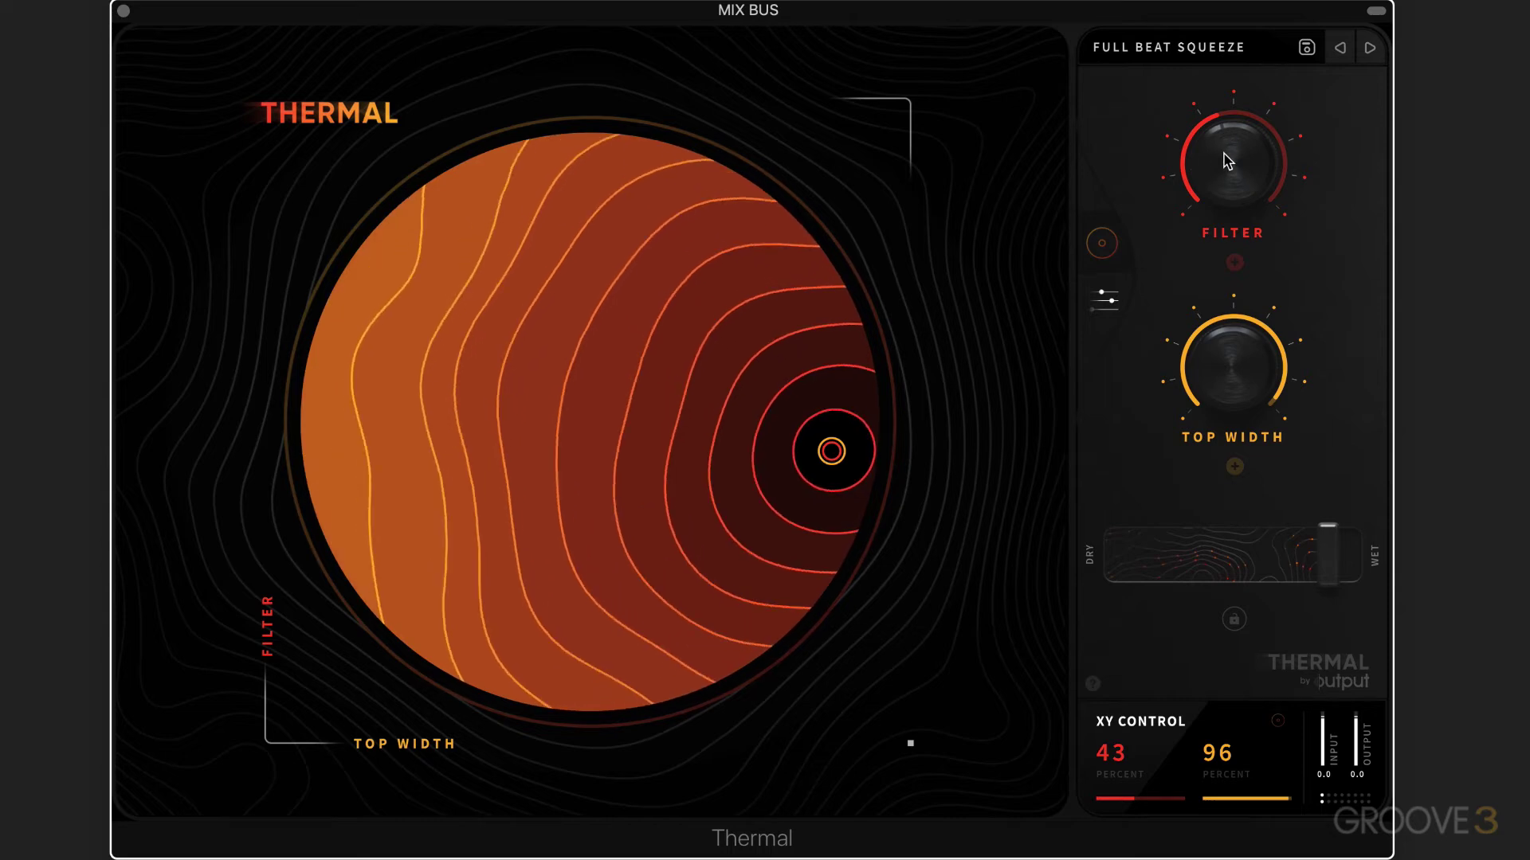
# Sweep the Filter and Top Width macros, leaving Filter at 74 percent.
pyautogui.moveTo(1227, 162); pyautogui.dragTo(1211, 215)
pyautogui.moveTo(1232, 375)
pyautogui.mouseDown()
pyautogui.moveTo(1223, 522)
pyautogui.moveTo(1219, 382)
pyautogui.mouseUp()
pyautogui.moveTo(1246, 147); pyautogui.dragTo(1228, 120)
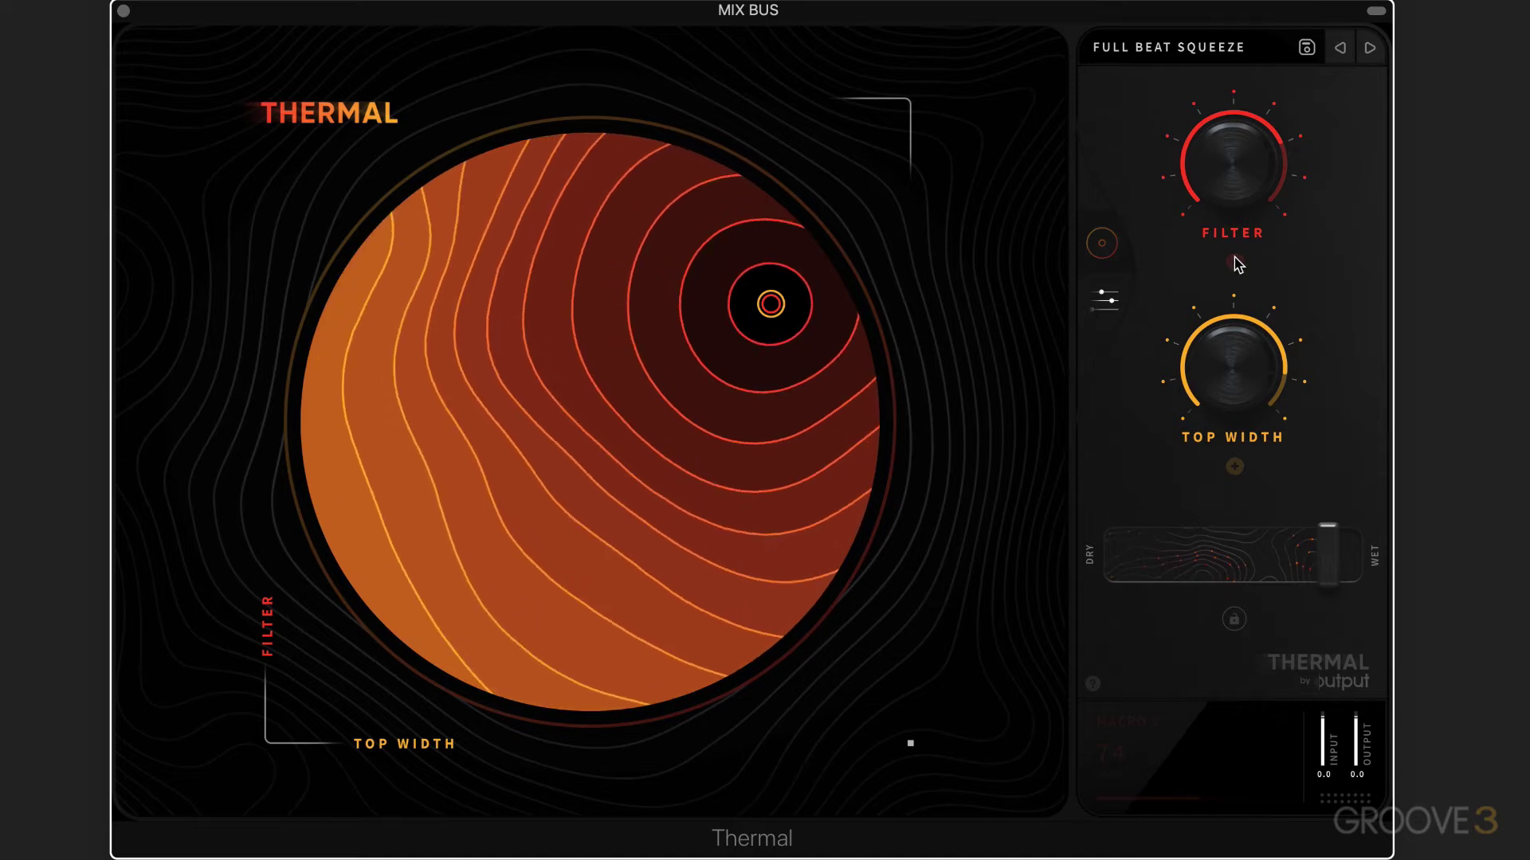
# Map the Filter macro to Stage 1 Low at +47 depth, with the crossover raised to 70.5 Hz.
pyautogui.click(1106, 301)
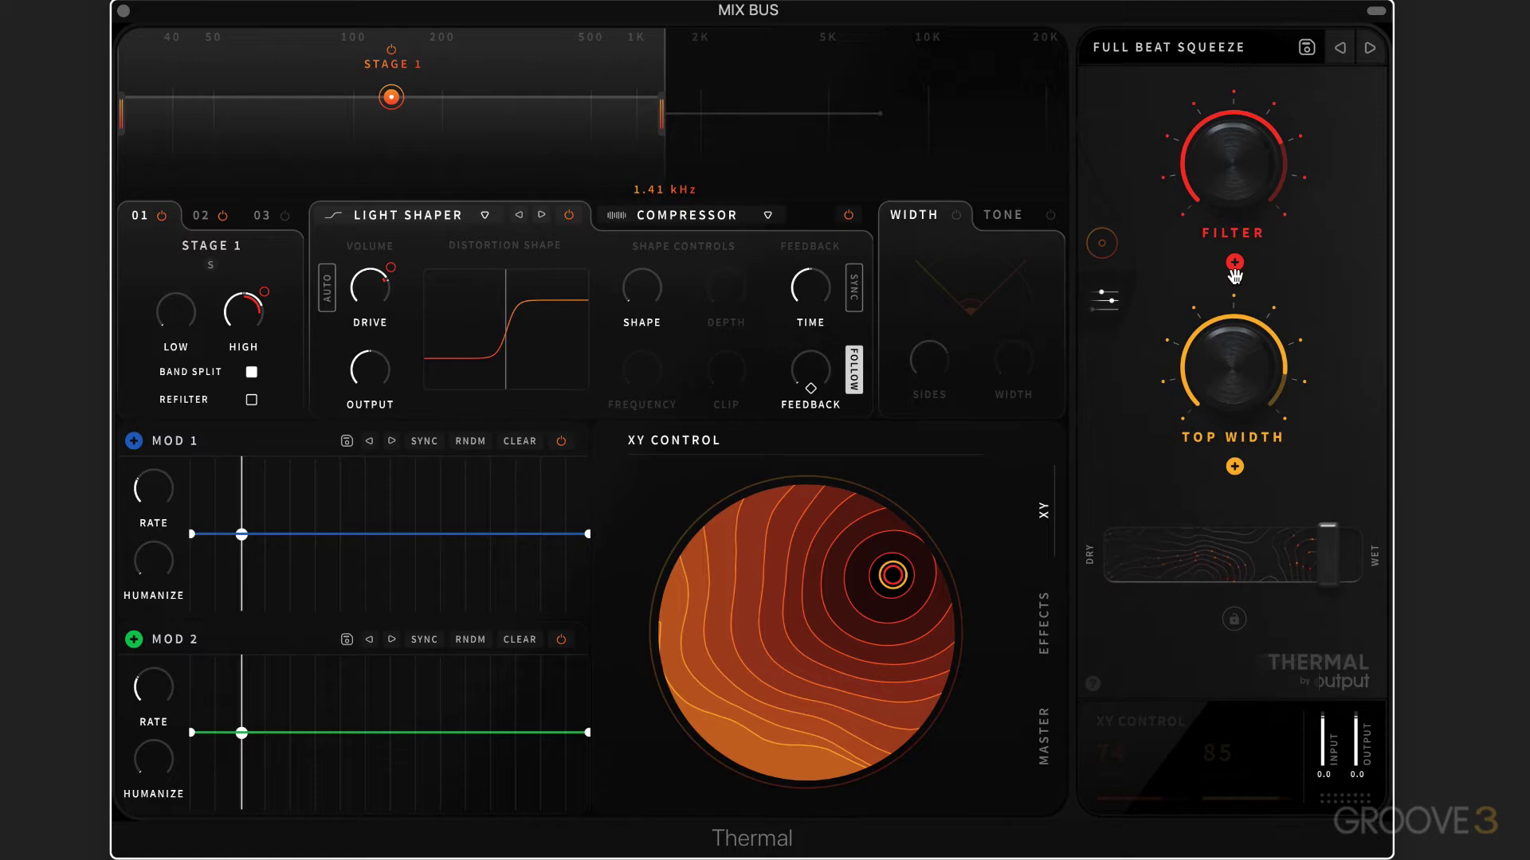
pyautogui.moveTo(1113, 290); pyautogui.dragTo(194, 307)
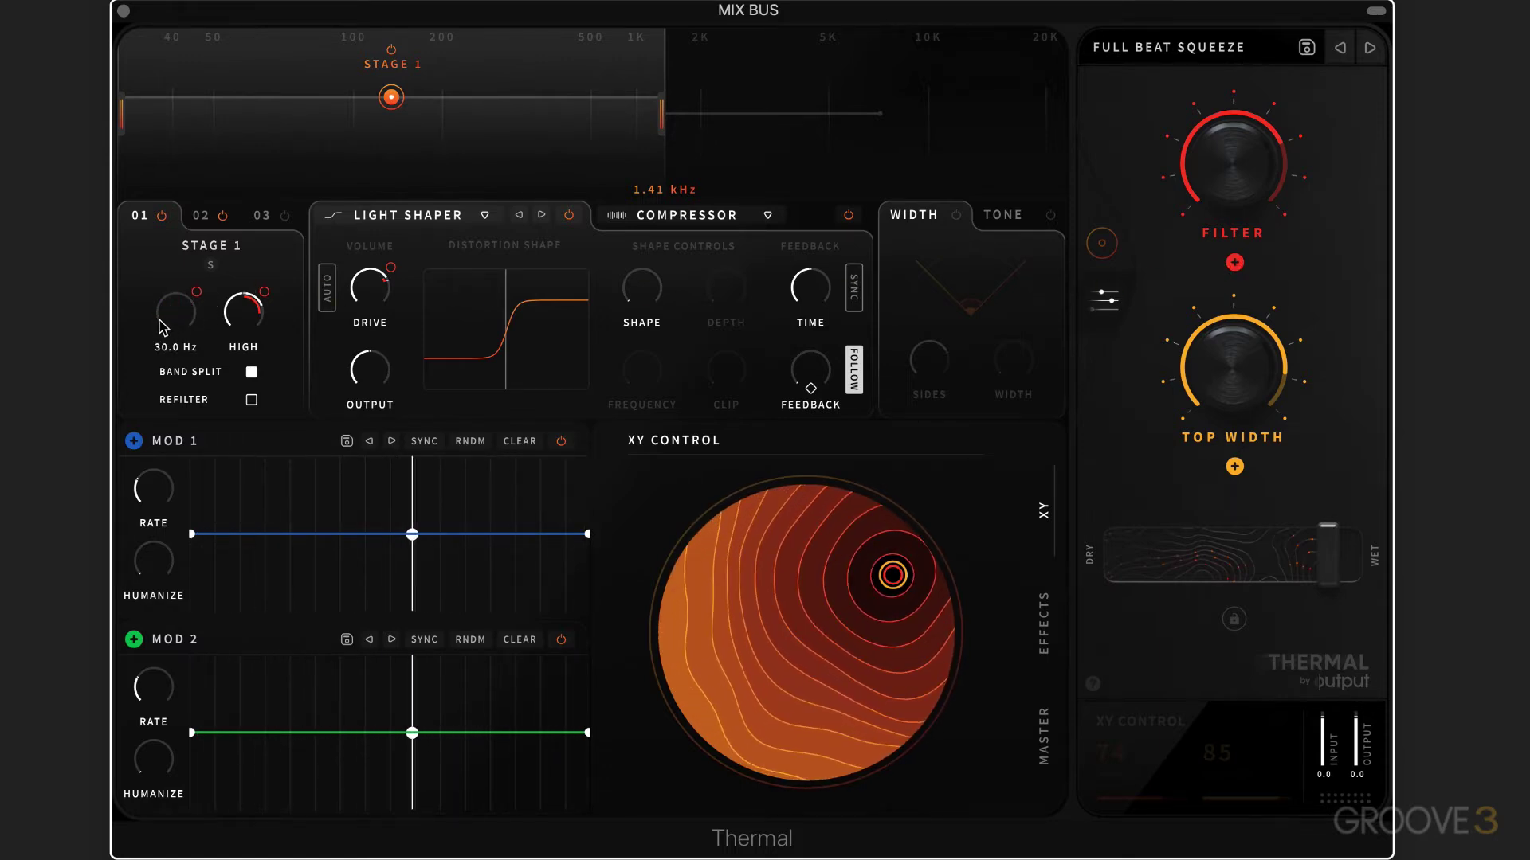
pyautogui.moveTo(160, 301); pyautogui.dragTo(199, 241)
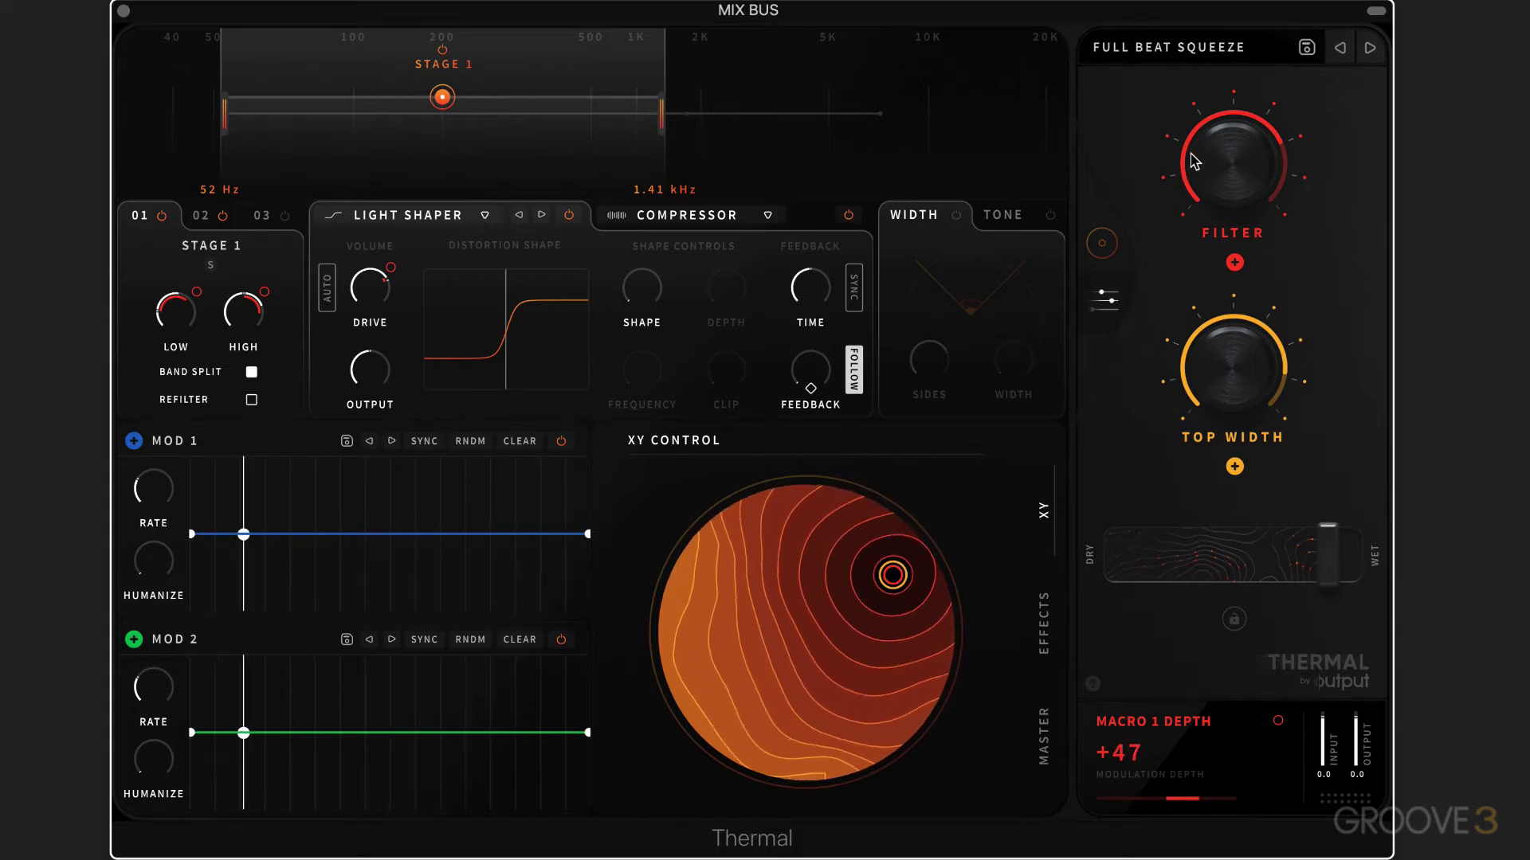
pyautogui.moveTo(1216, 182); pyautogui.dragTo(1182, 232)
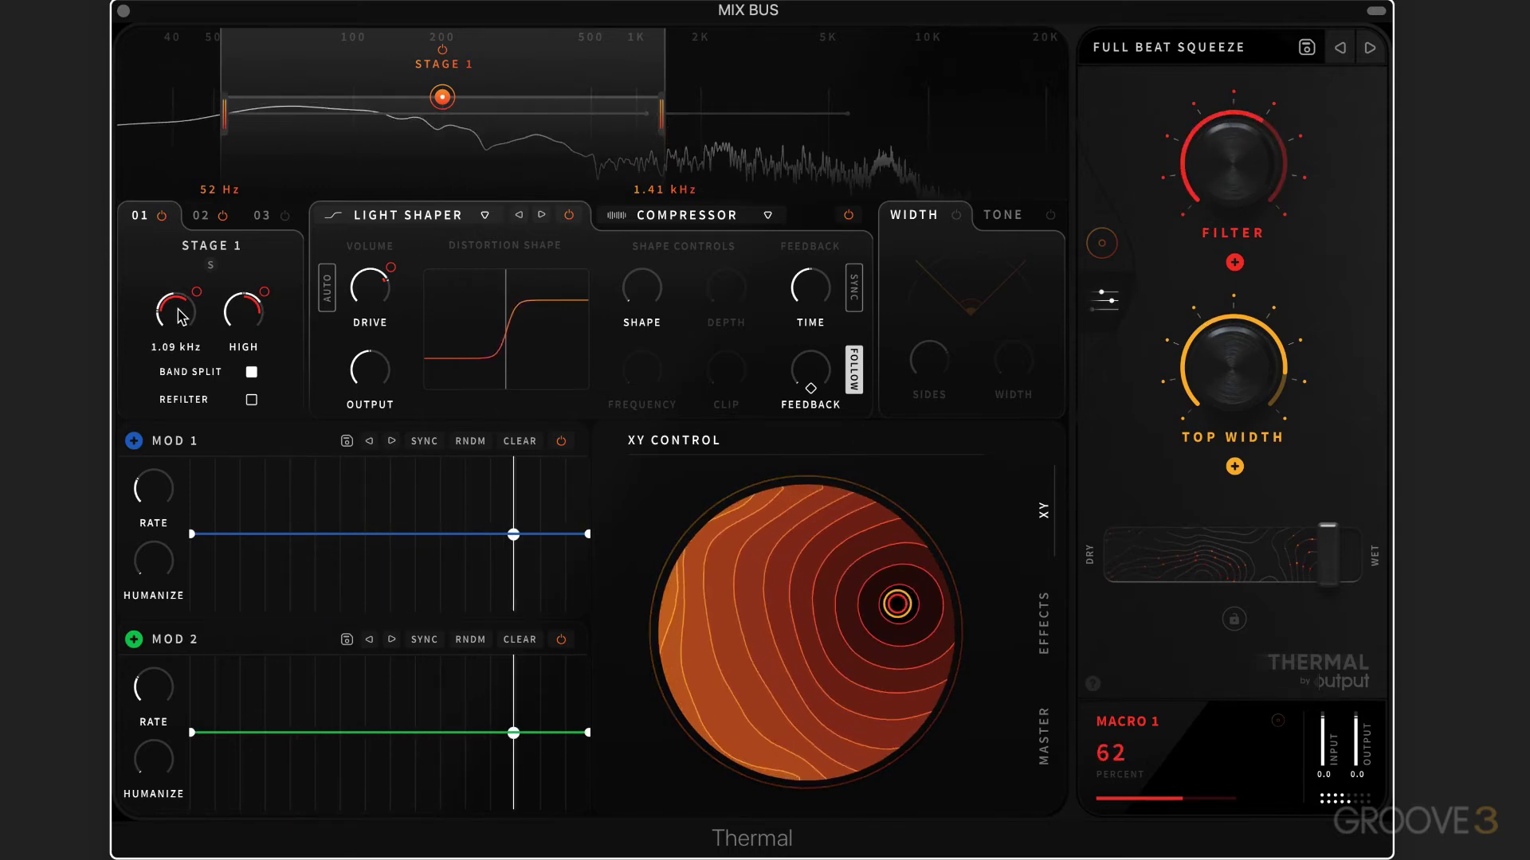
pyautogui.moveTo(205, 300); pyautogui.dragTo(185, 237)
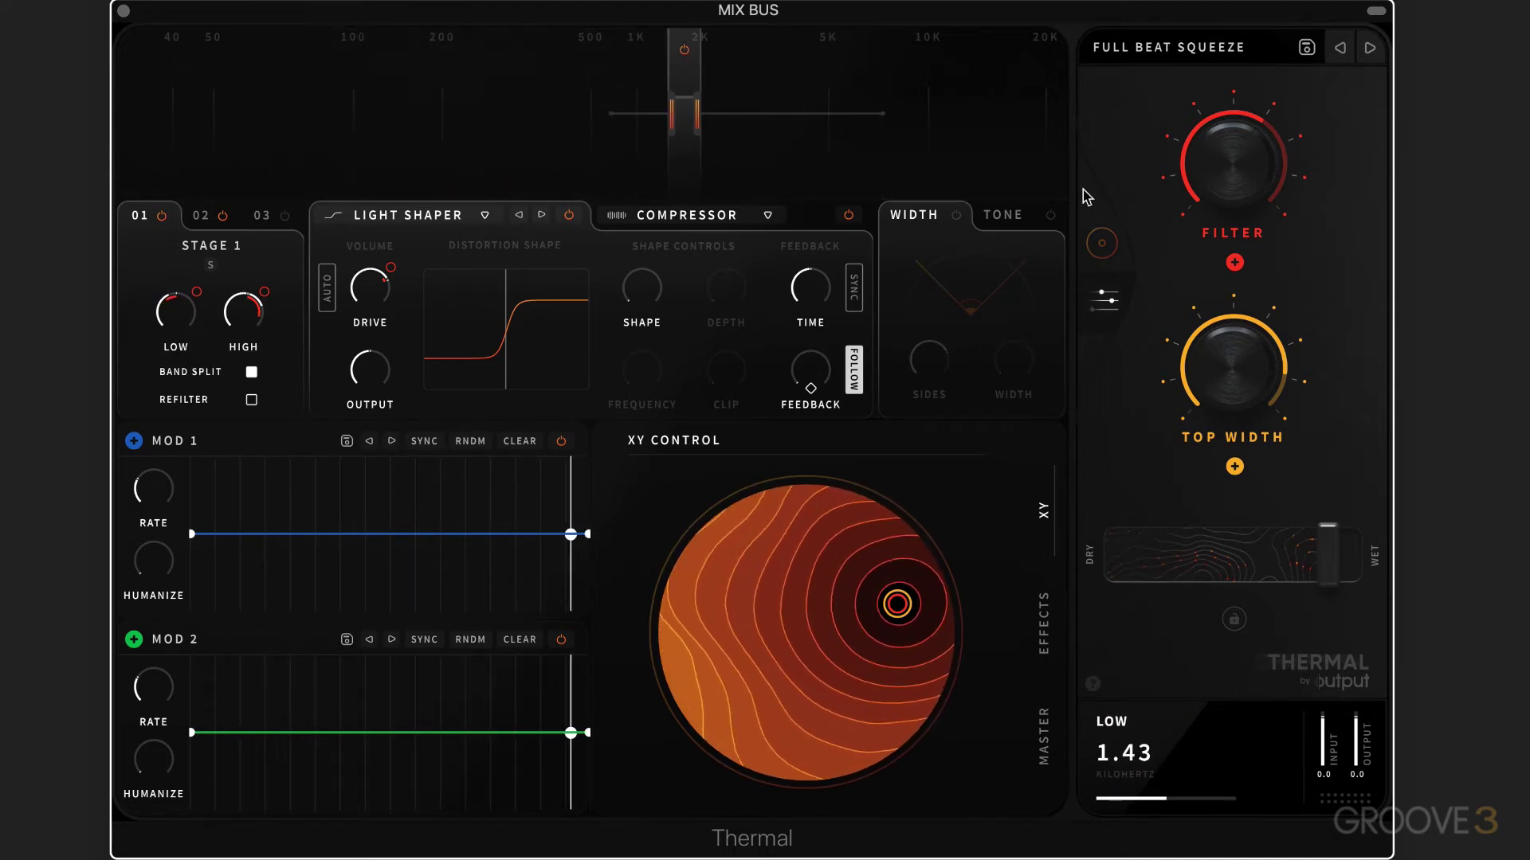
# Give the Filter macro -30 depth on High, move the XY point down, and open Low's macro options.
pyautogui.moveTo(1228, 156)
pyautogui.mouseDown()
pyautogui.moveTo(1229, 182)
pyautogui.moveTo(1341, 150)
pyautogui.moveTo(1222, 154)
pyautogui.moveTo(1219, 205)
pyautogui.moveTo(1213, 177)
pyautogui.moveTo(1308, 46)
pyautogui.moveTo(1208, 177)
pyautogui.mouseUp()
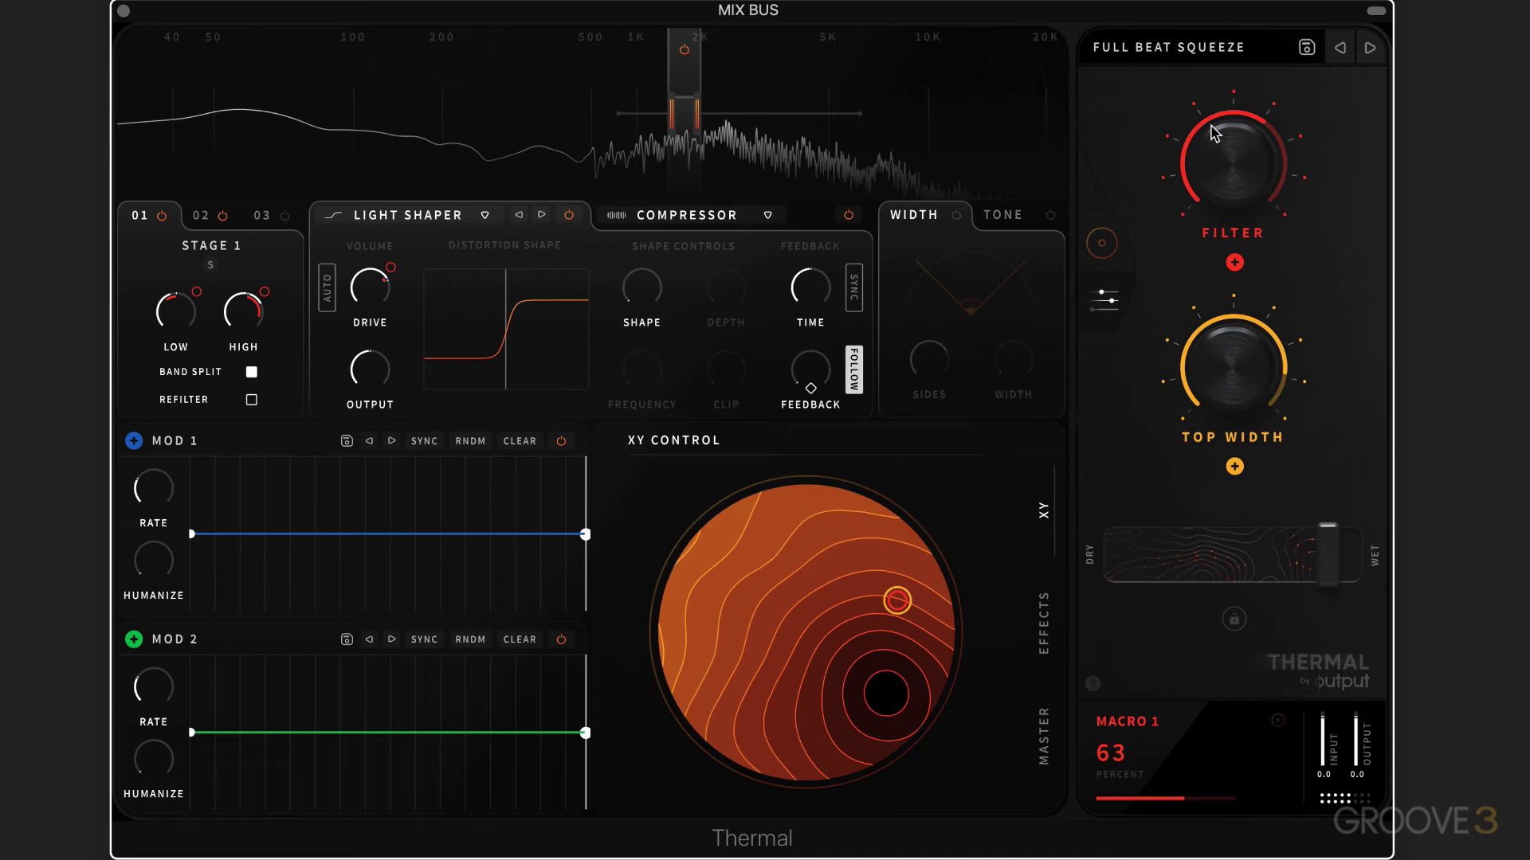
pyautogui.moveTo(244, 283)
pyautogui.moveTo(205, 300); pyautogui.dragTo(199, 344)
pyautogui.moveTo(879, 533); pyautogui.dragTo(911, 566)
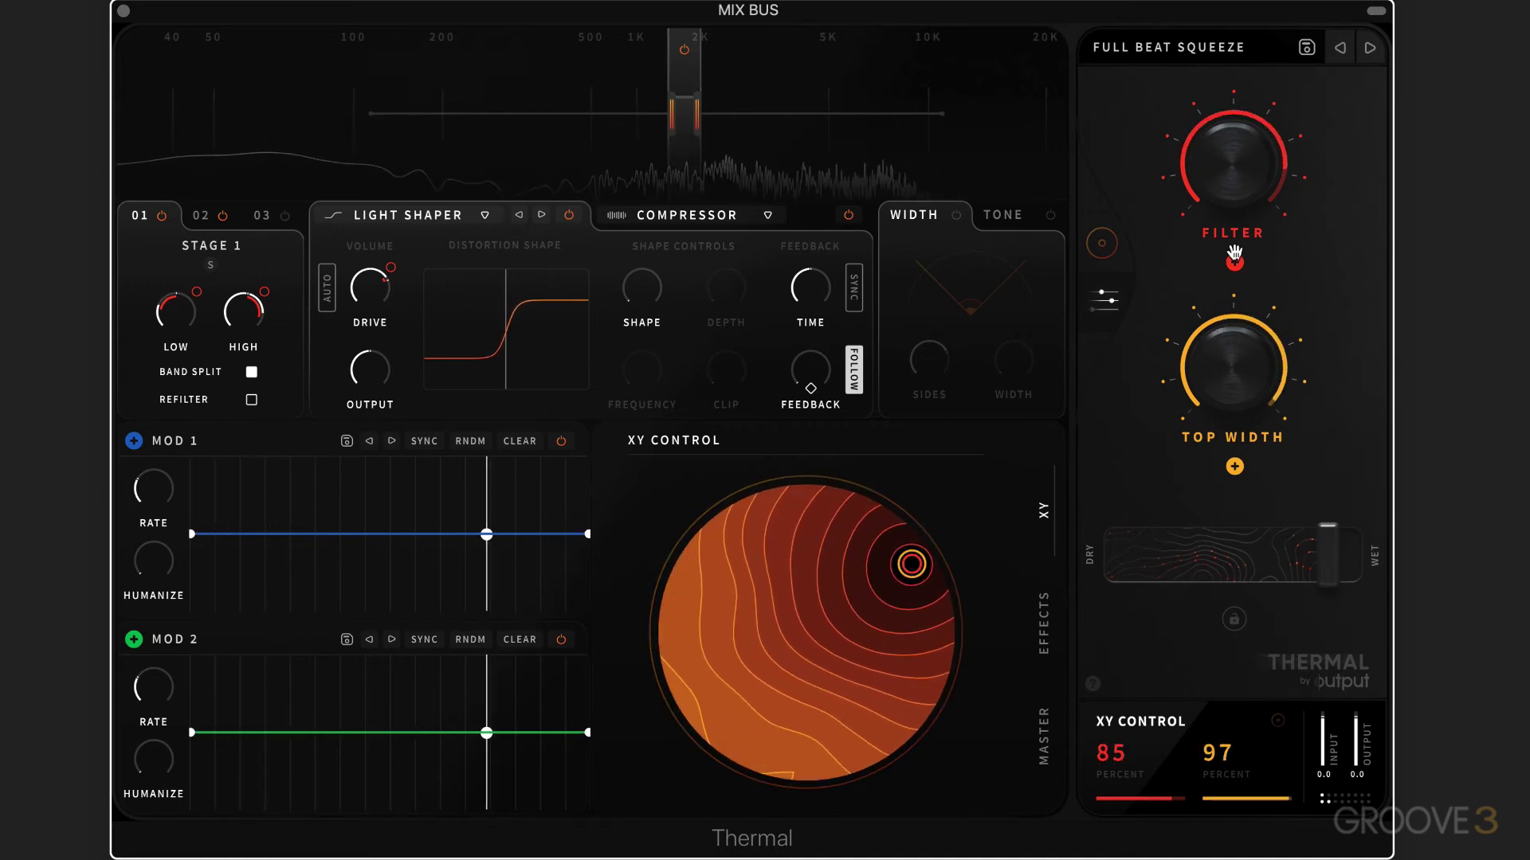
pyautogui.click(197, 293)
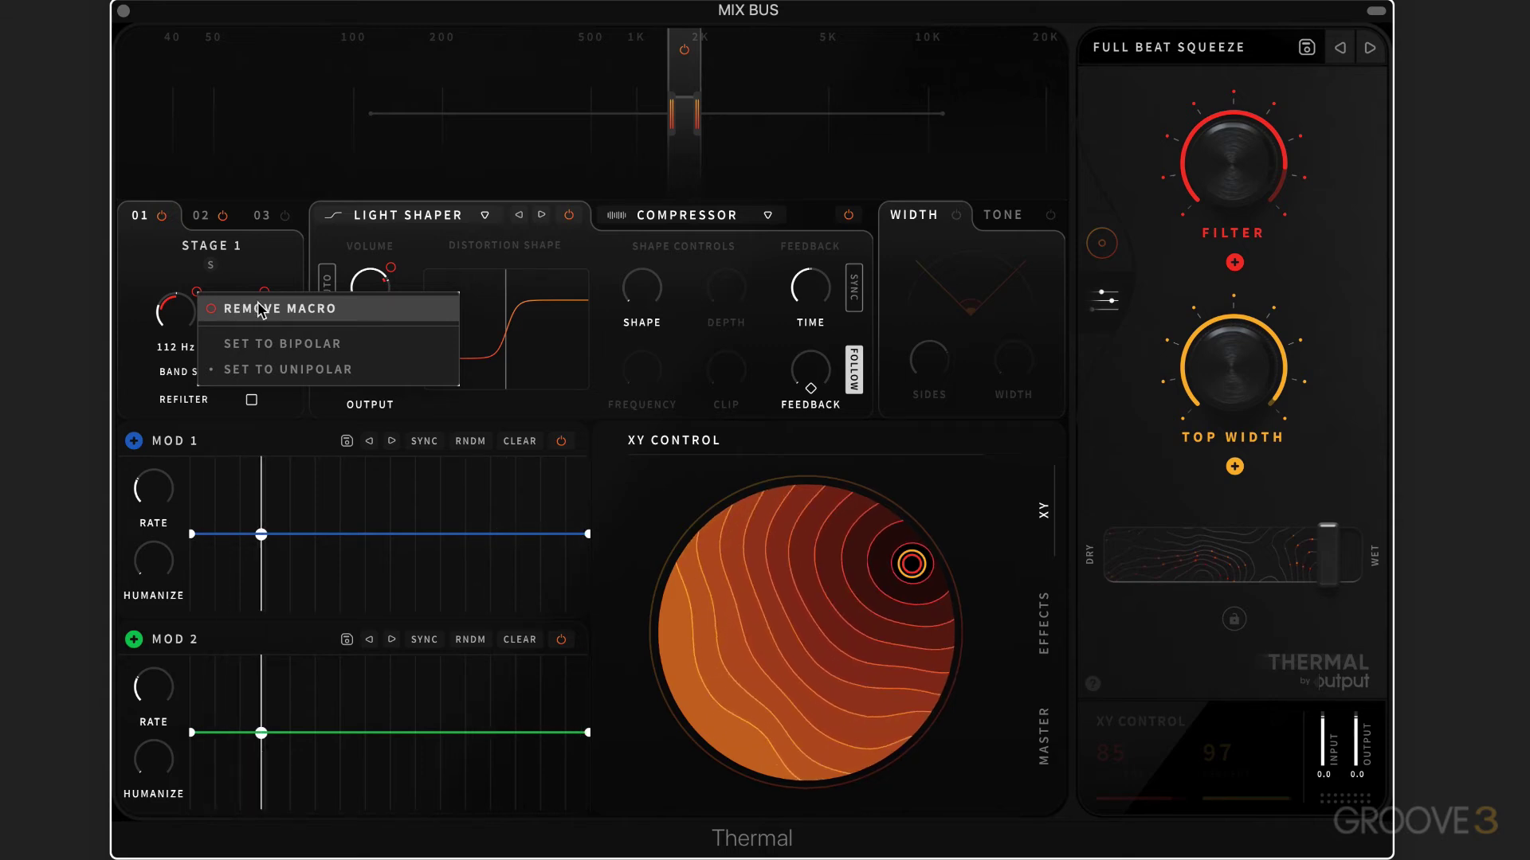
# Try bipolar Filter modulation on Stage 1 Low, revert to unipolar, and turn Filter up to full.
pyautogui.click(247, 344)
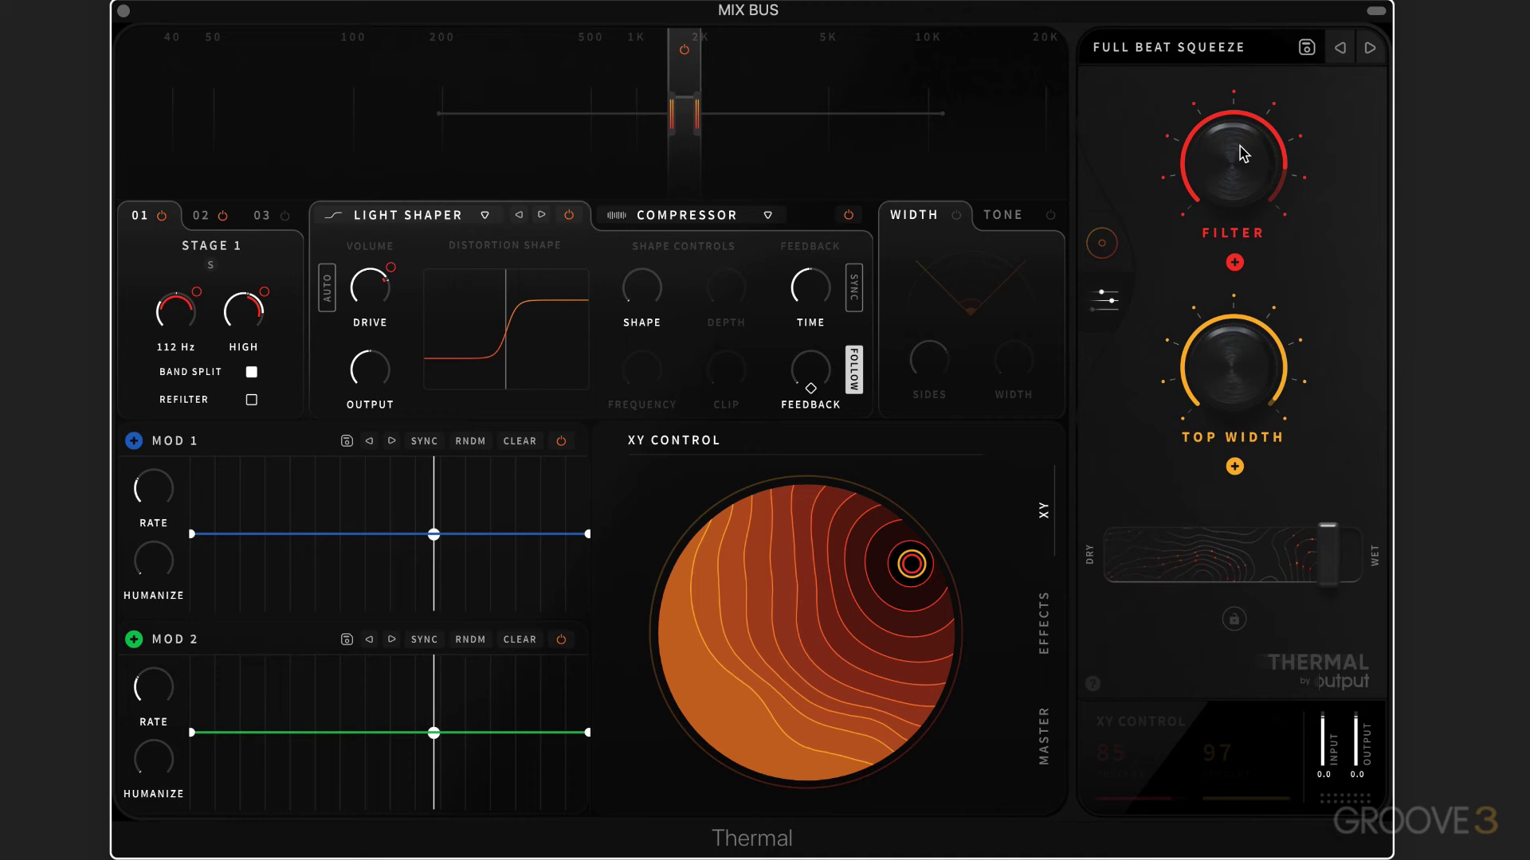
pyautogui.moveTo(1231, 167); pyautogui.dragTo(1195, 215)
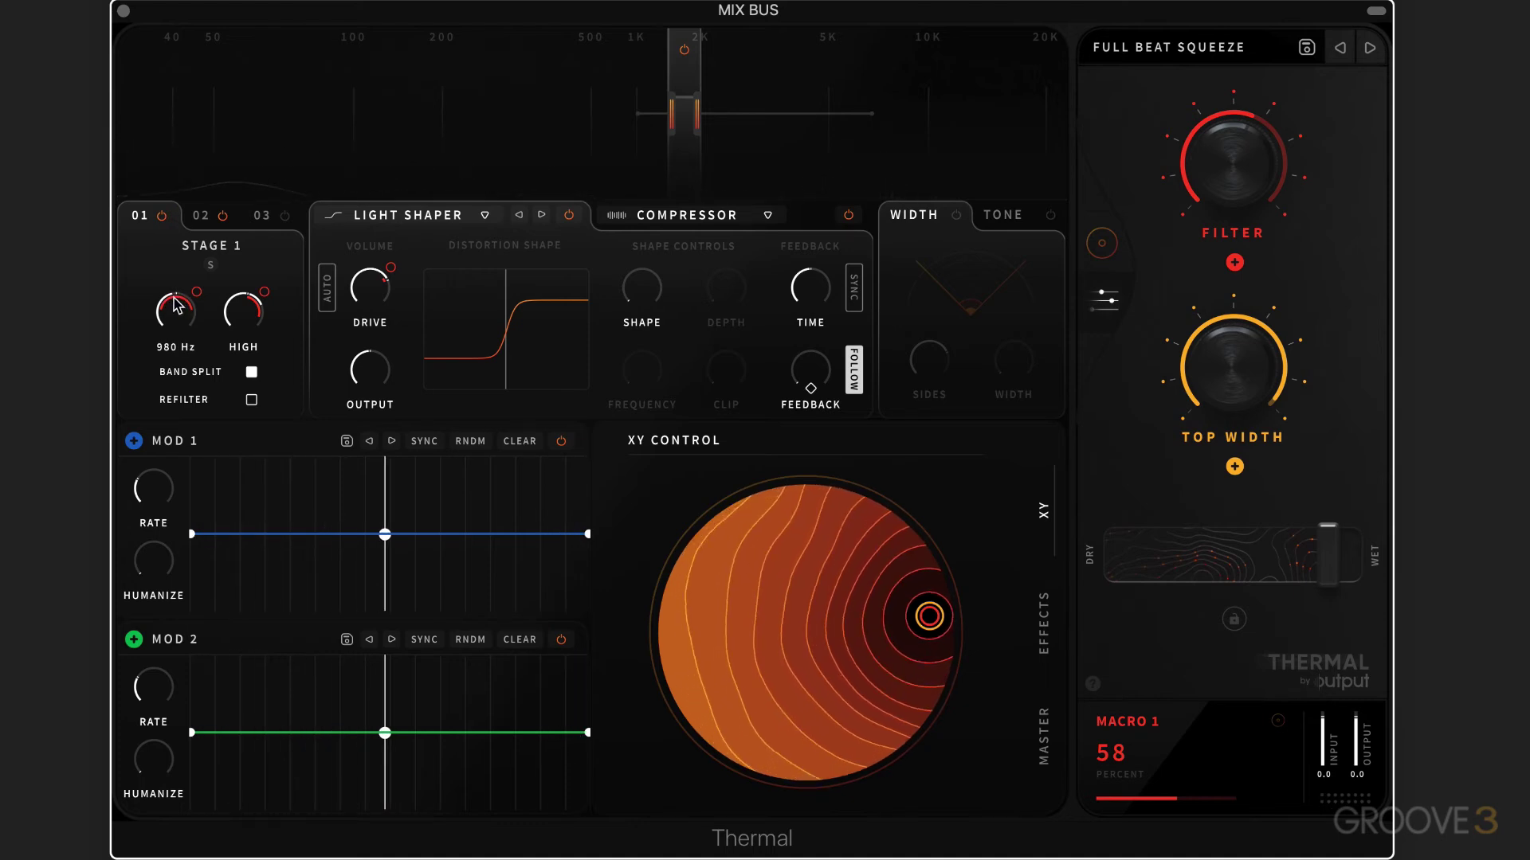
pyautogui.click(255, 370)
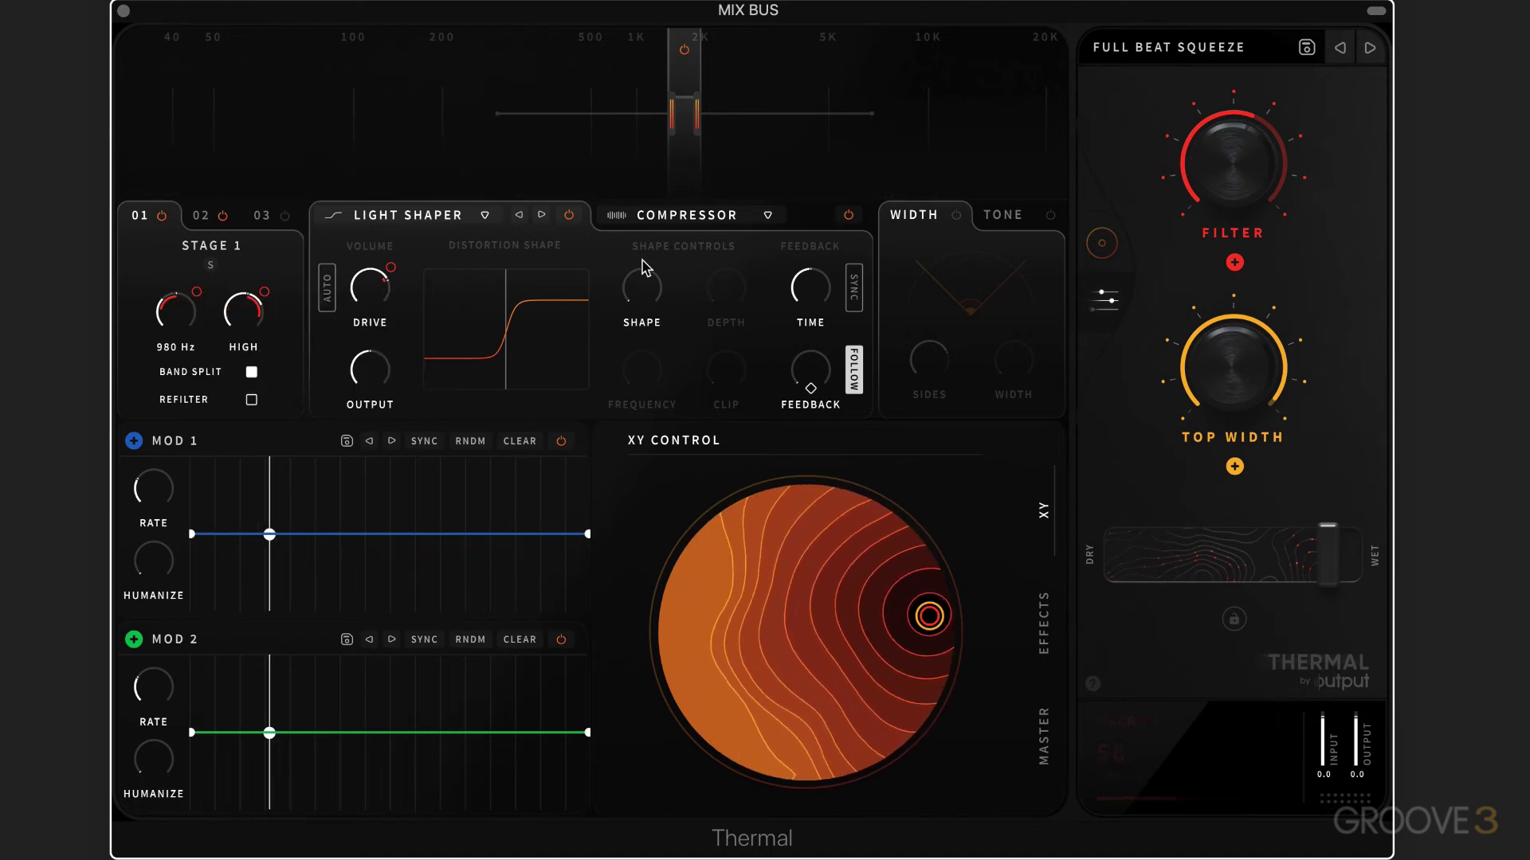
pyautogui.moveTo(1231, 159); pyautogui.dragTo(1041, 232)
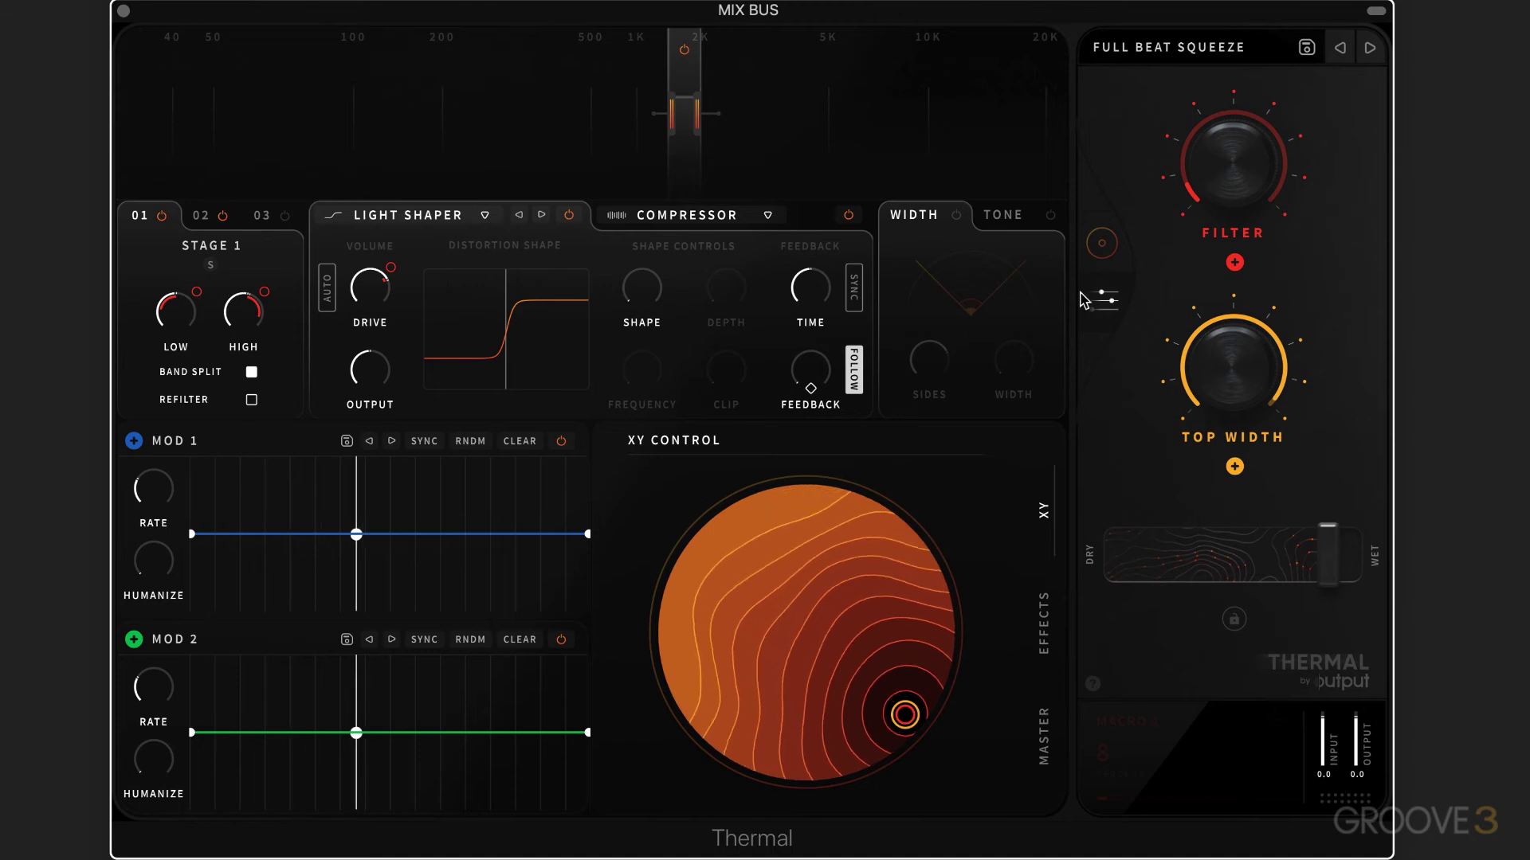
# In the XY view, lower the dry/wet mix to 81 percent.
pyautogui.click(1104, 245)
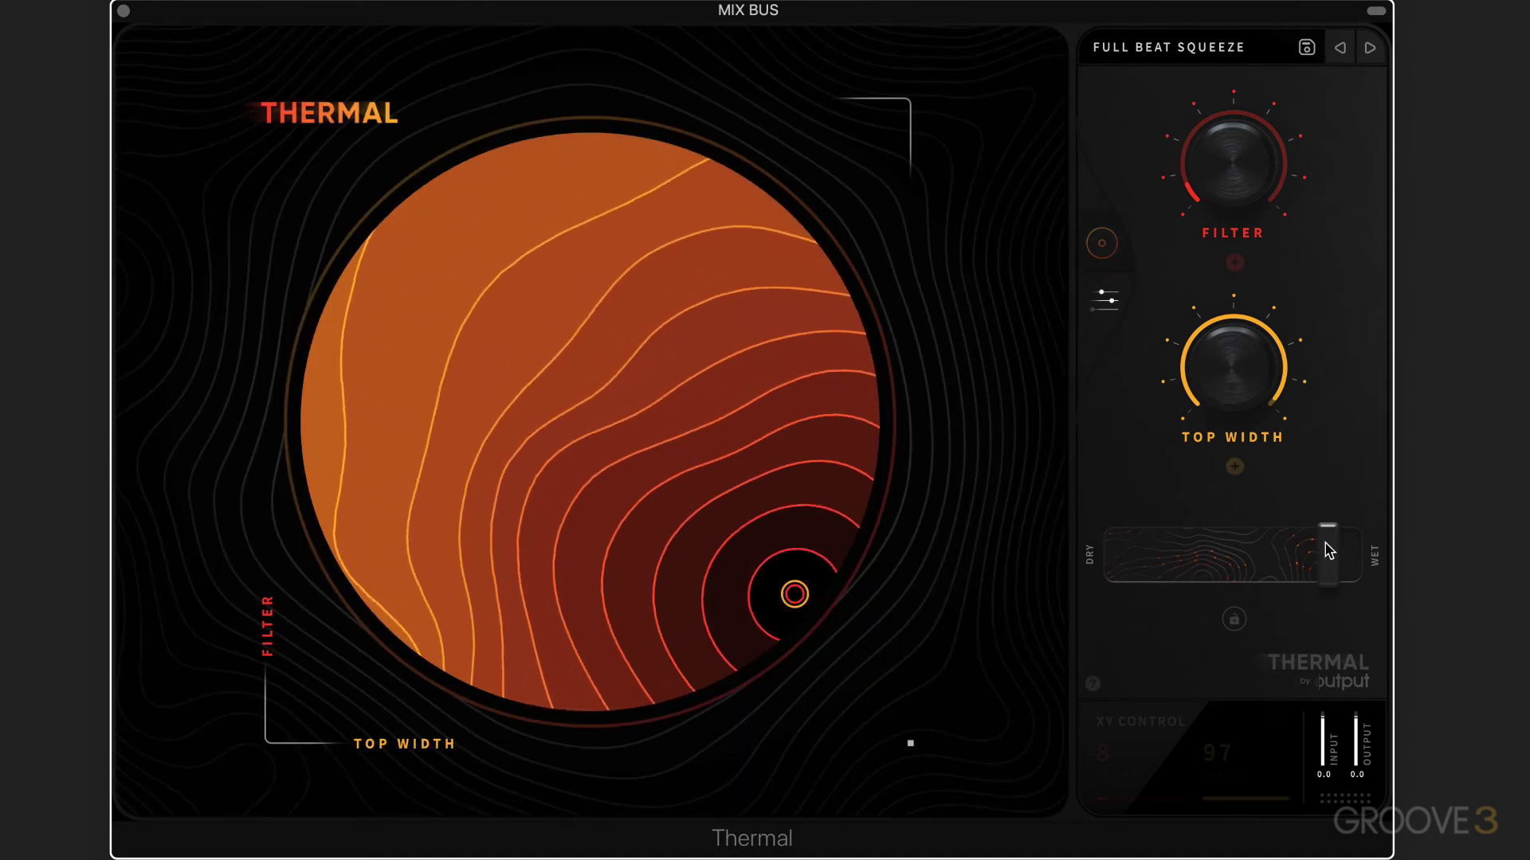
pyautogui.moveTo(1328, 550)
pyautogui.mouseDown()
pyautogui.moveTo(1144, 564)
pyautogui.moveTo(1294, 556)
pyautogui.moveTo(1175, 552)
pyautogui.moveTo(1267, 541)
pyautogui.moveTo(1344, 557)
pyautogui.mouseUp()
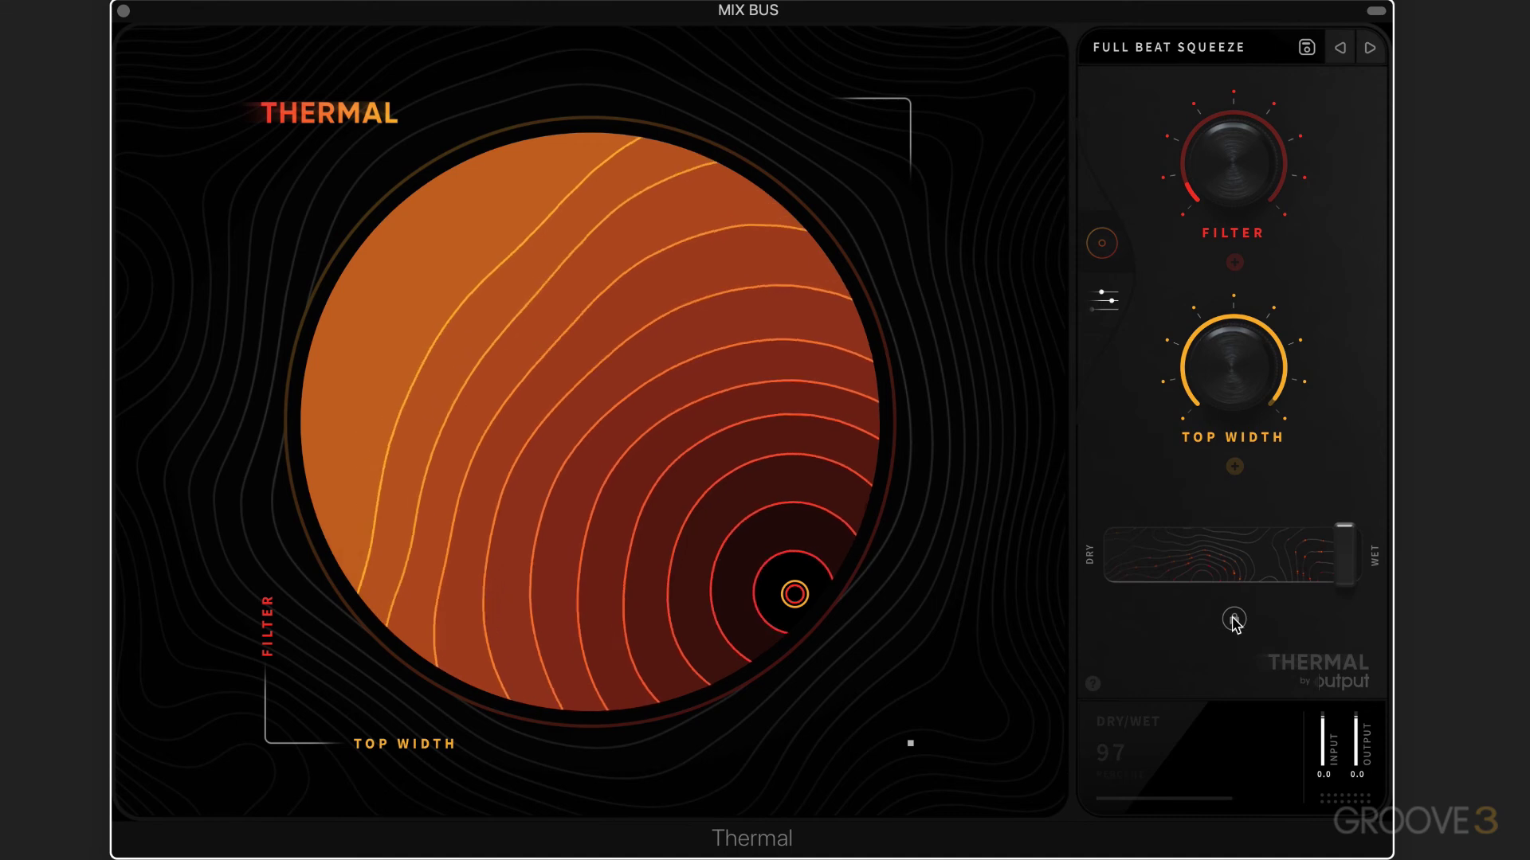
pyautogui.moveTo(1338, 564); pyautogui.dragTo(1309, 570)
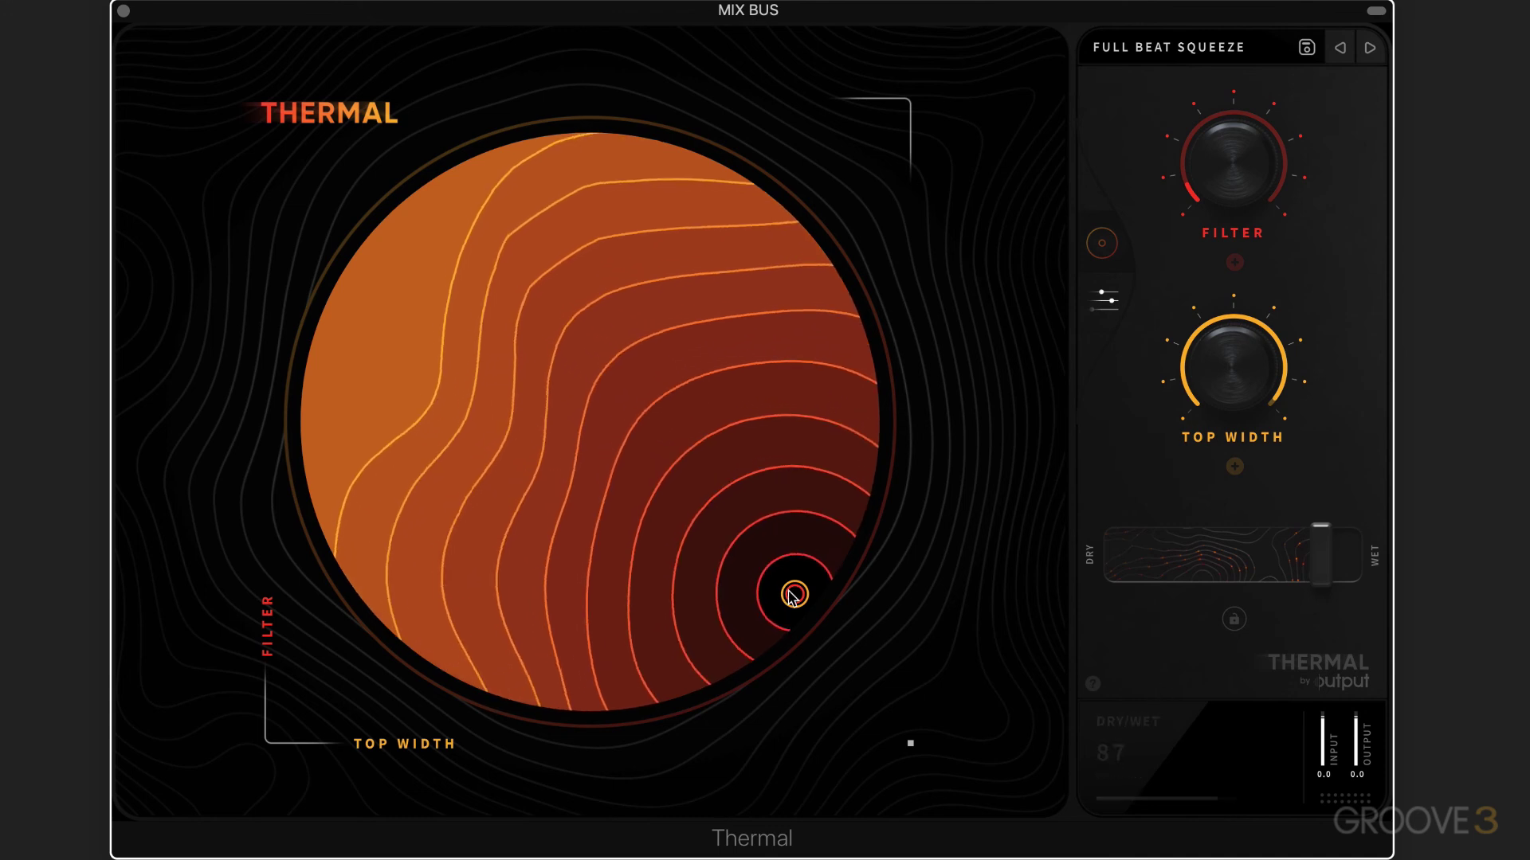
# Move the XY point to 40/83 percent and return to the detailed effects editor.
pyautogui.moveTo(792, 595); pyautogui.dragTo(602, 436)
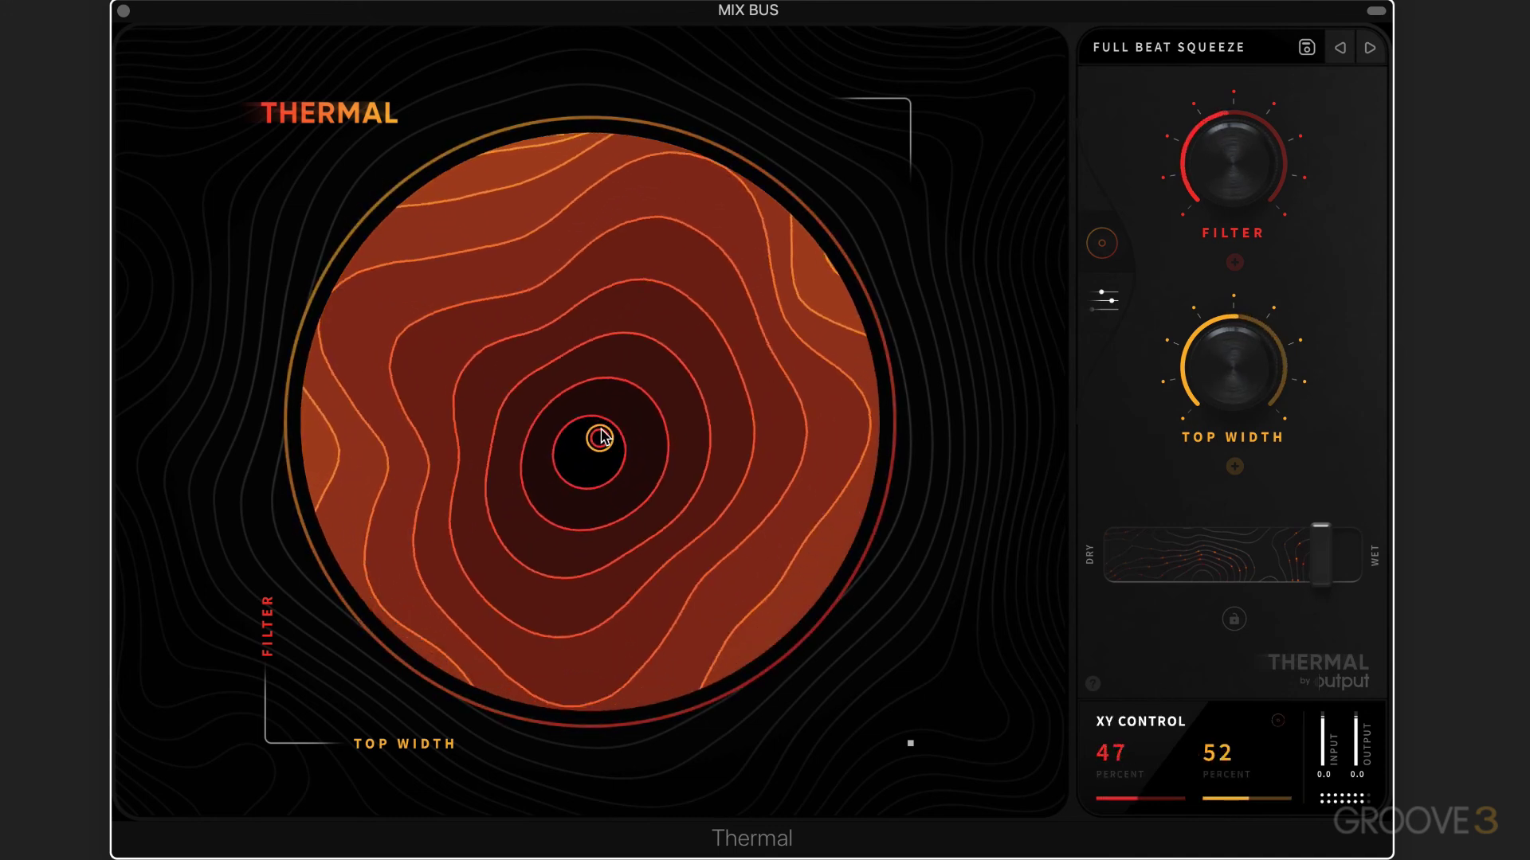
pyautogui.moveTo(690, 410); pyautogui.dragTo(759, 468)
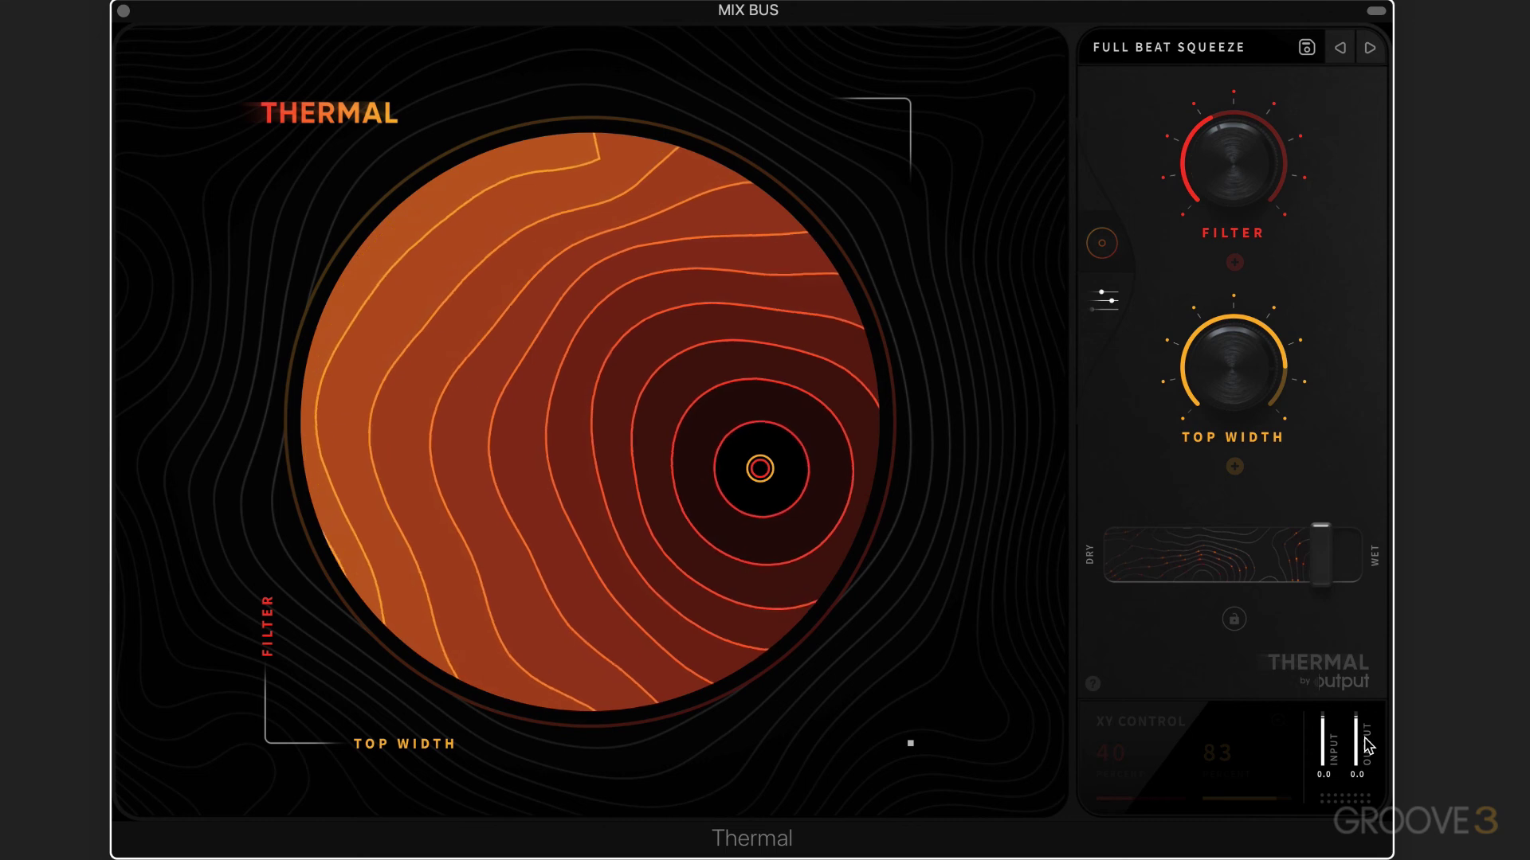
pyautogui.click(1109, 303)
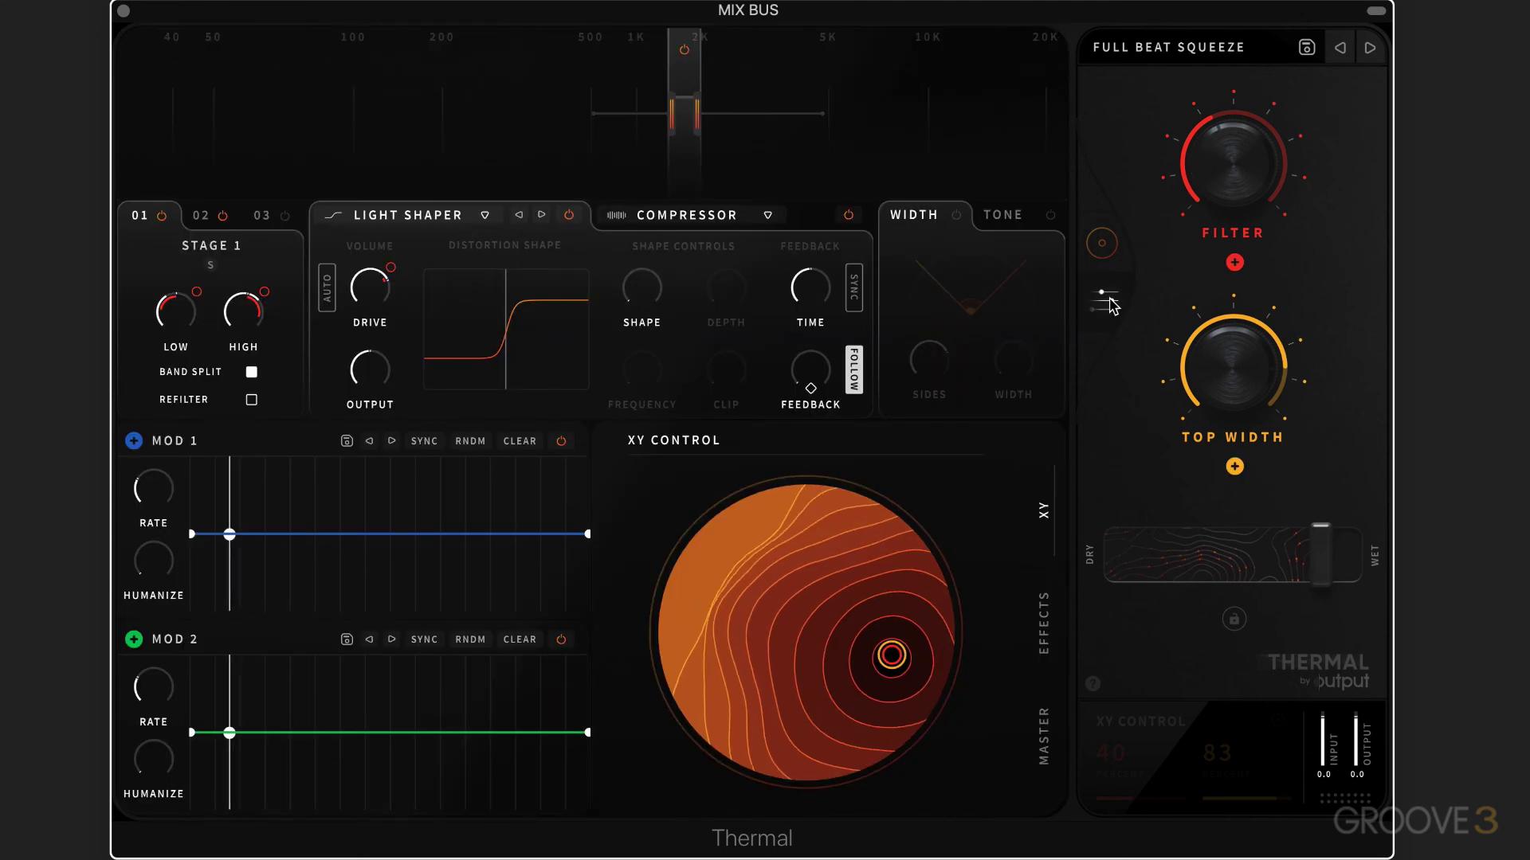